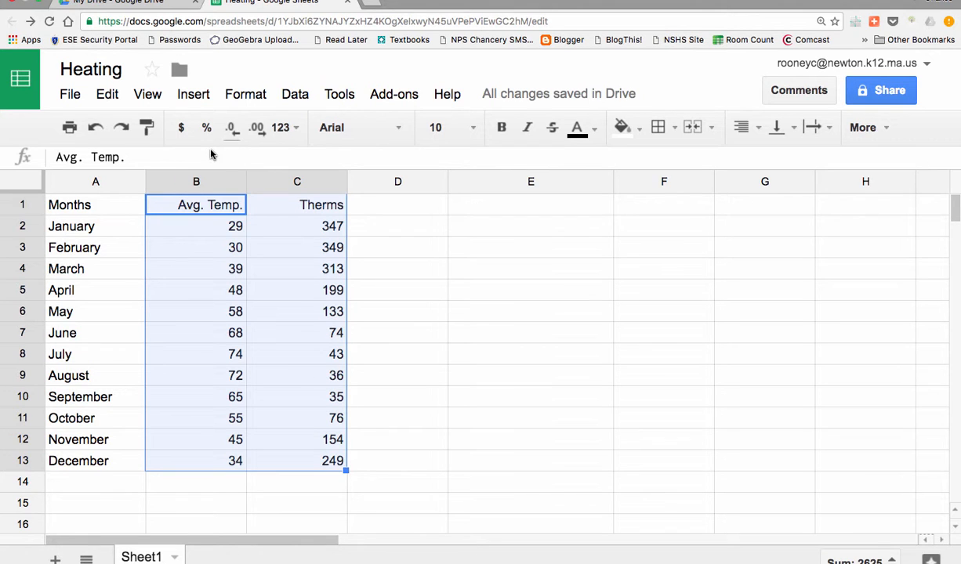
Insert a scatter chart of the Avg. Temp. and Therms data in B1:C13
{"action": "left_click", "coordinate": [201, 95]}
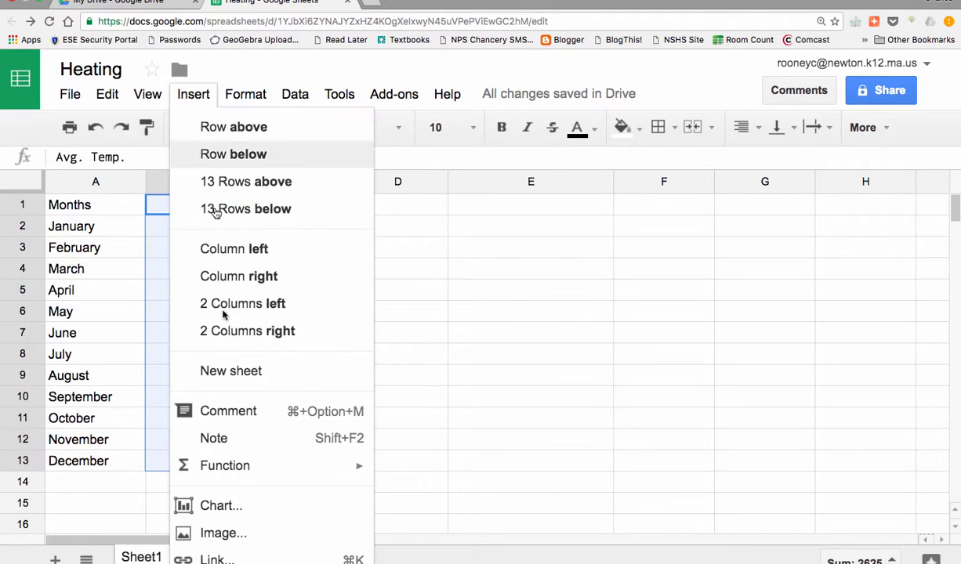
{"action": "left_click", "coordinate": [221, 507]}
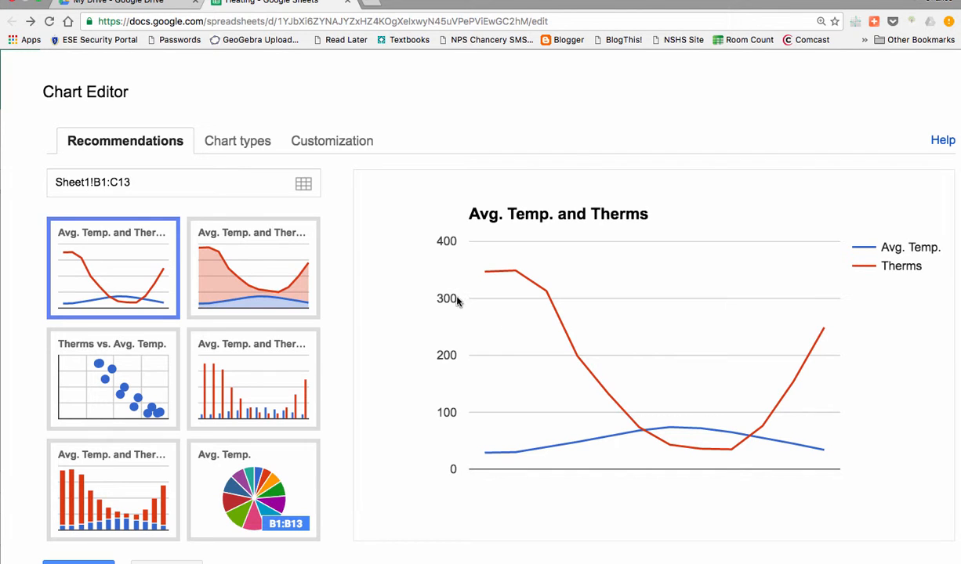
{"action": "left_click", "coordinate": [243, 141]}
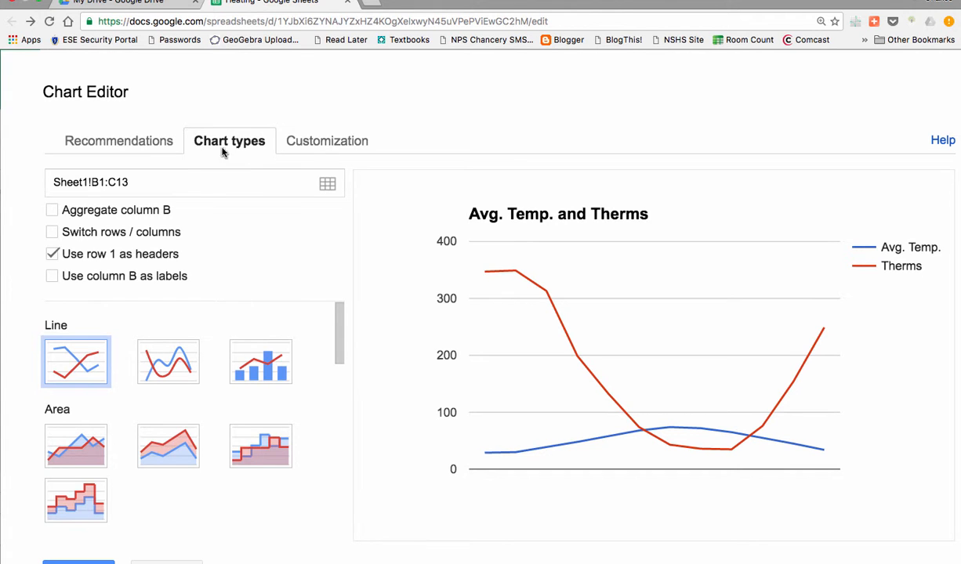
{"action": "left_click_drag", "start_coordinate": [340, 319], "coordinate": [326, 435]}
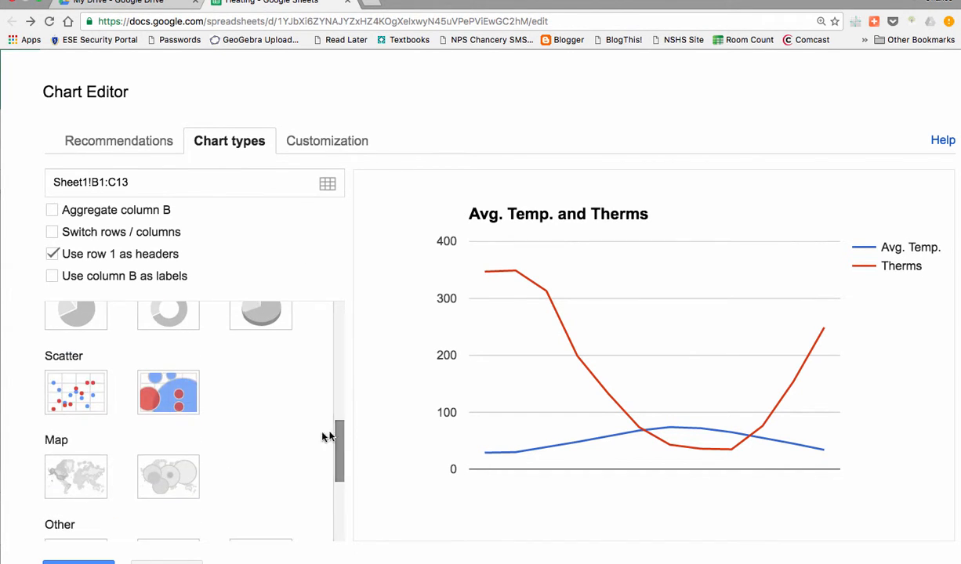
{"action": "left_click", "coordinate": [87, 392]}
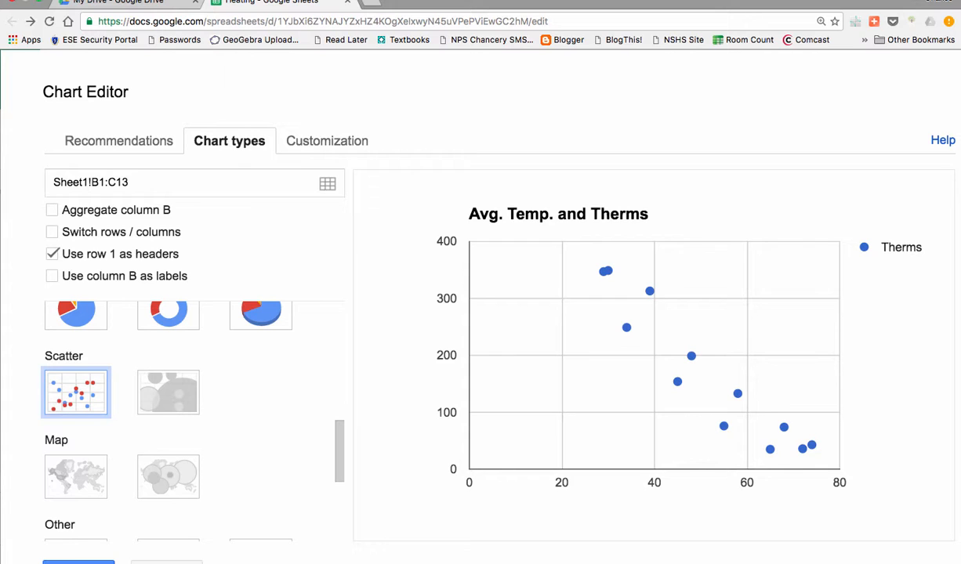
{"action": "left_click", "coordinate": [78, 561]}
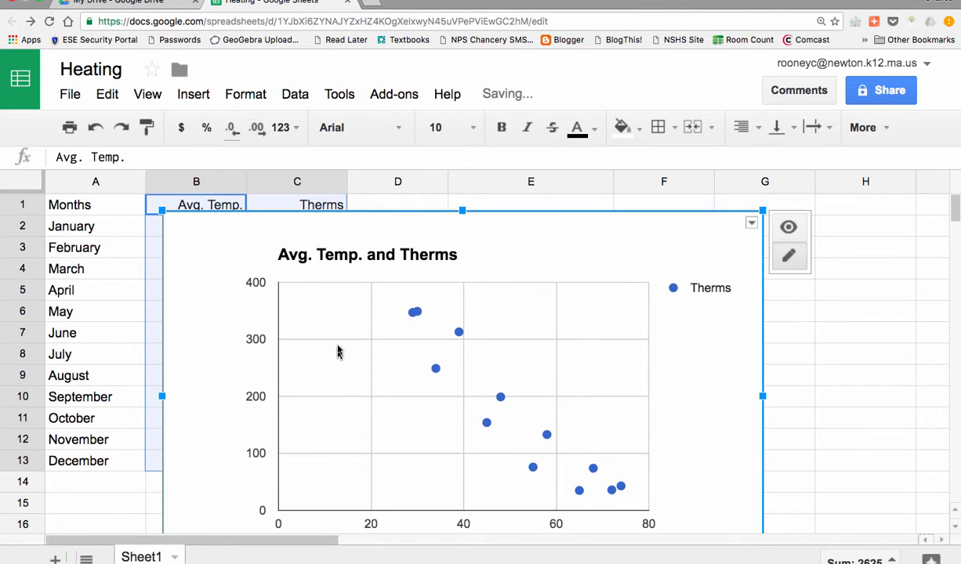
Move the scatter chart beside the data table, shrink it from a corner, and align it with row 1 starting in column D
{"action": "left_click_drag", "start_coordinate": [390, 237], "coordinate": [575, 189]}
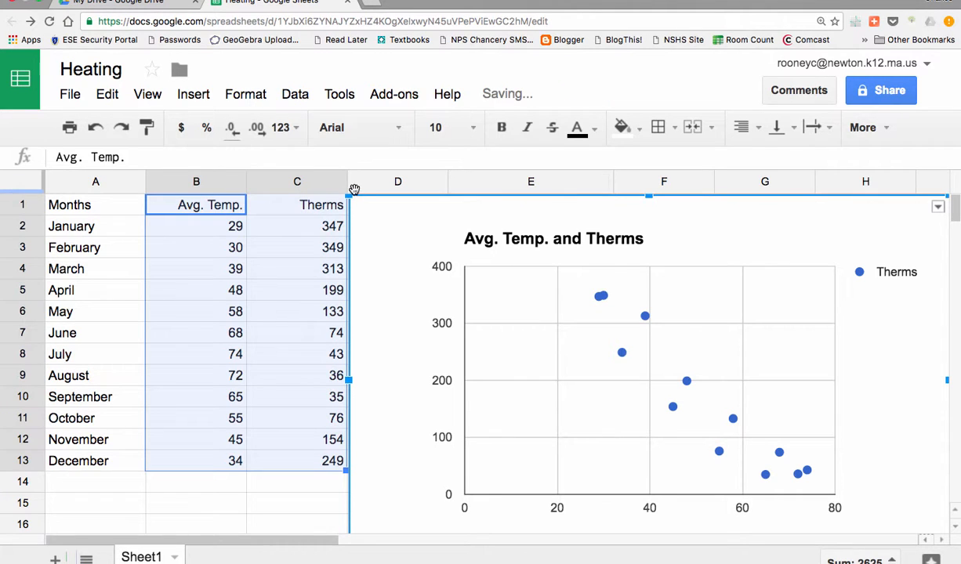
{"action": "left_click_drag", "start_coordinate": [349, 200], "coordinate": [416, 237]}
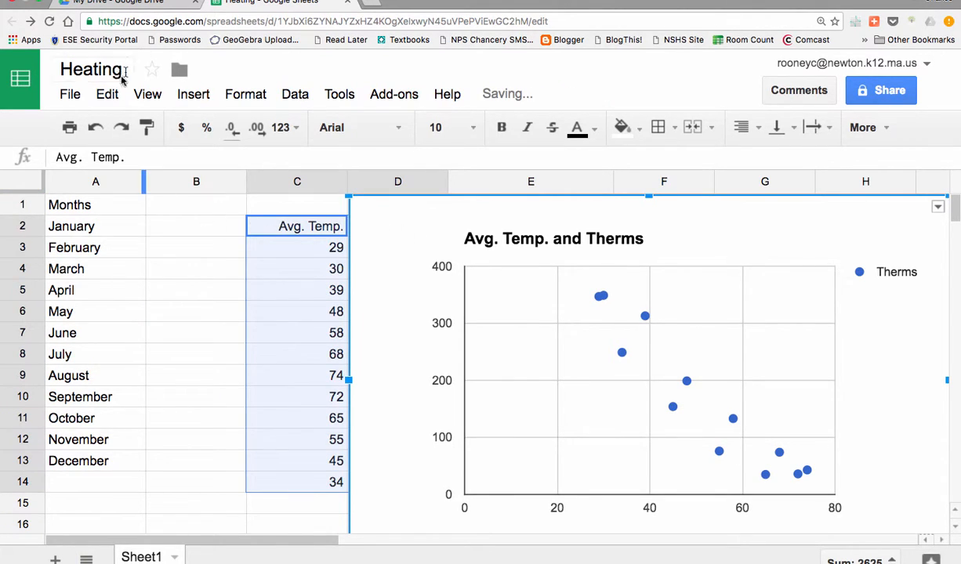
{"action": "left_click", "coordinate": [95, 129]}
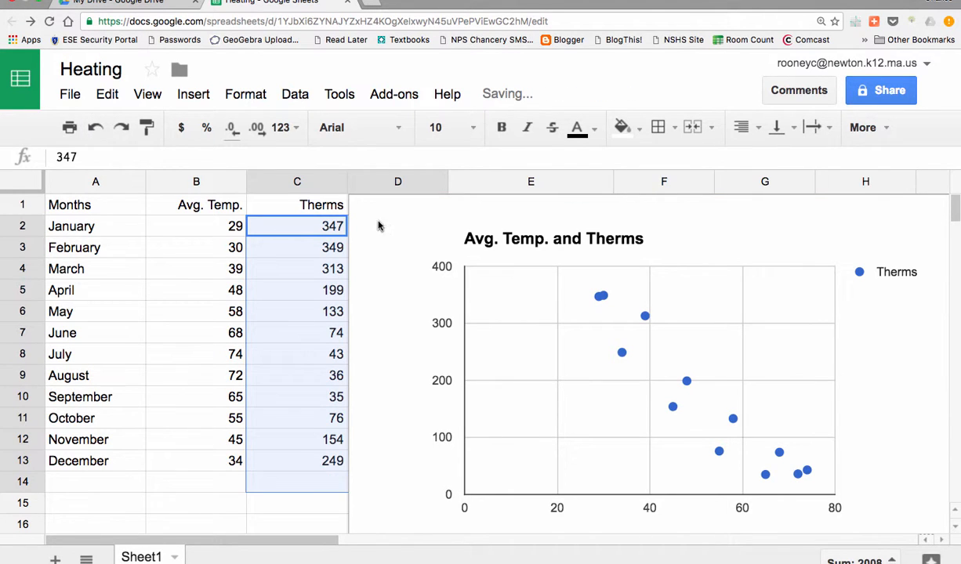
{"action": "left_click_drag", "start_coordinate": [350, 198], "coordinate": [491, 277]}
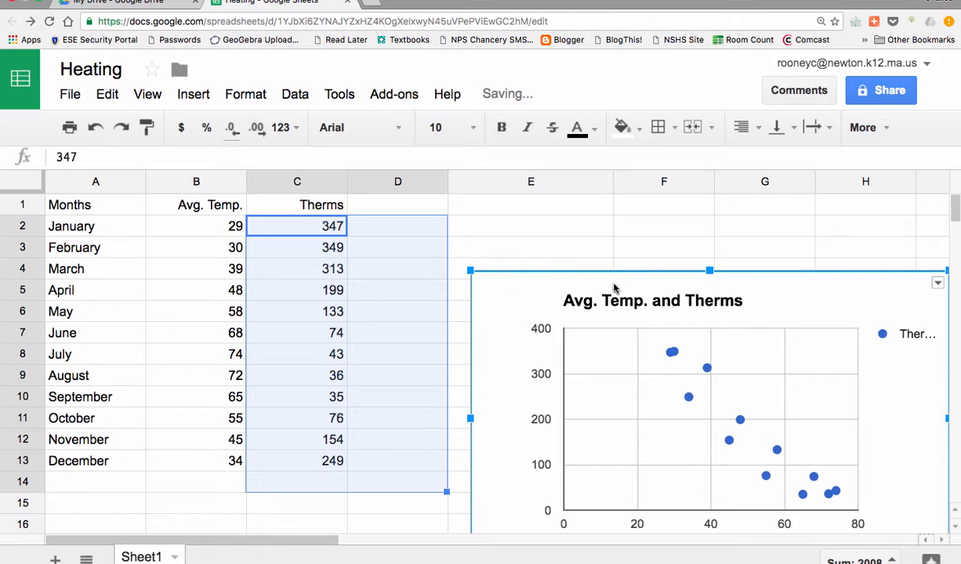
{"action": "left_click_drag", "start_coordinate": [613, 286], "coordinate": [563, 193]}
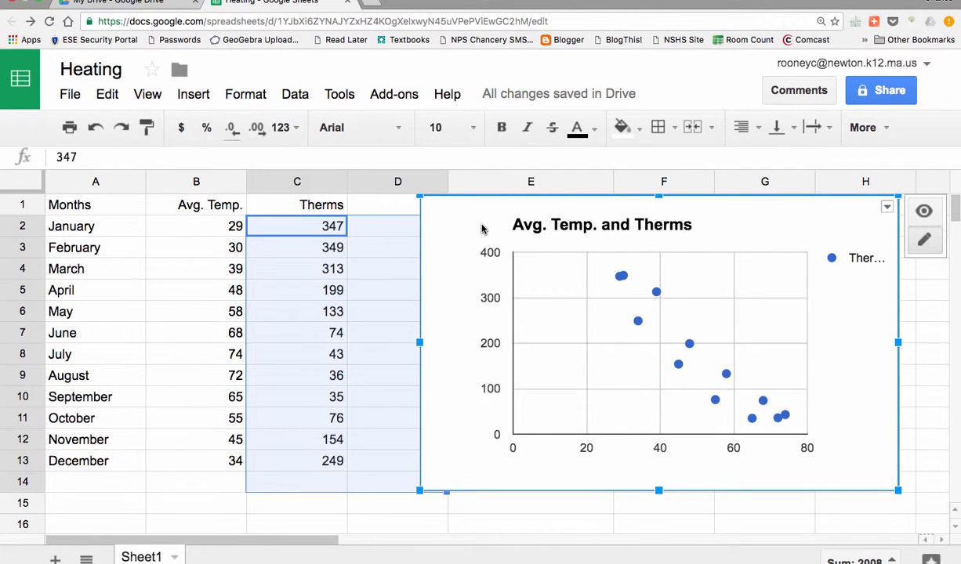
Shift the chart over column C and enlarge it so it spans columns C to H down to row 15
{"action": "left_click_drag", "start_coordinate": [482, 229], "coordinate": [326, 229]}
{"action": "left_click_drag", "start_coordinate": [743, 492], "coordinate": [781, 476]}
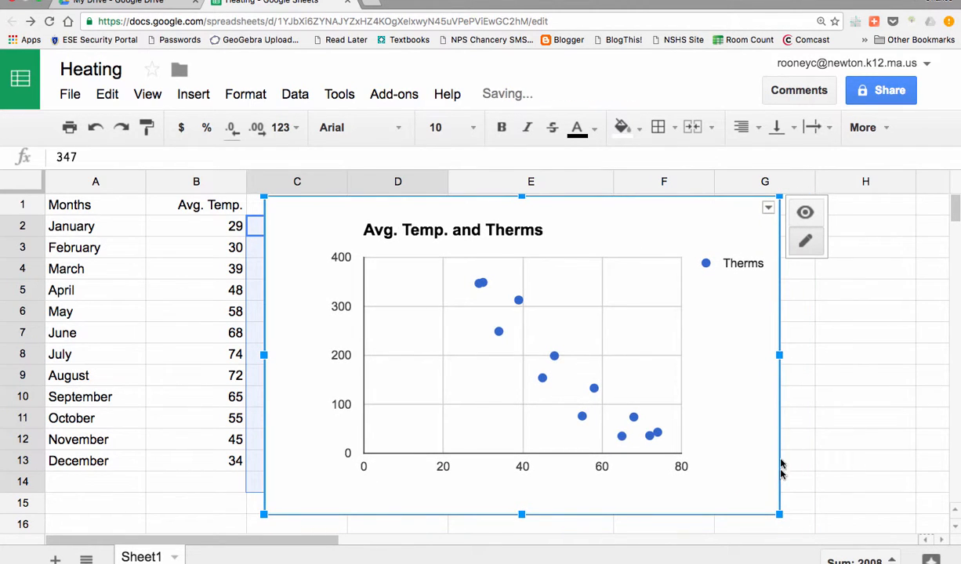
{"action": "left_click_drag", "start_coordinate": [781, 357], "coordinate": [837, 352]}
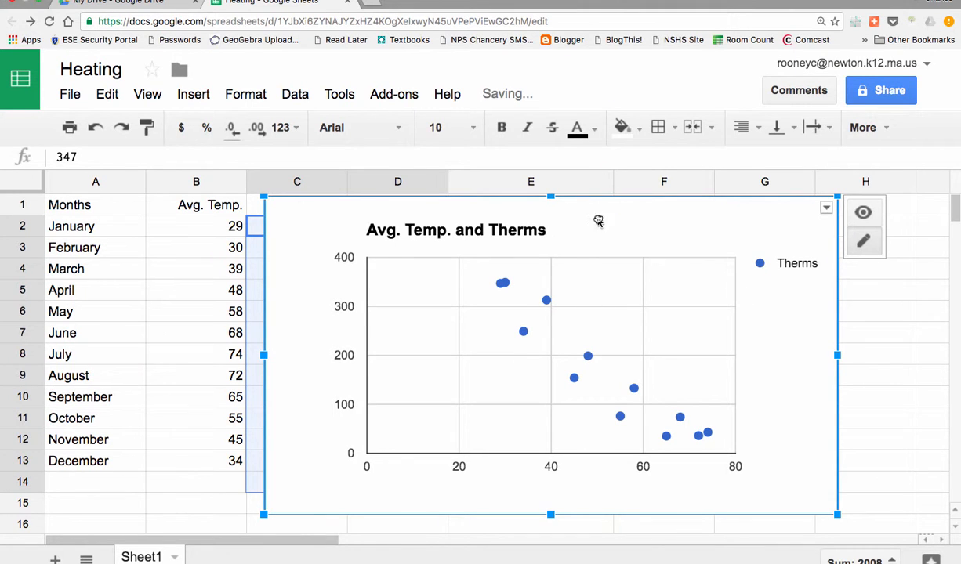
{"action": "mouse_move", "coordinate": [600, 219]}
{"action": "left_mouse_down"}
{"action": "mouse_move", "coordinate": [658, 208]}
{"action": "mouse_move", "coordinate": [608, 206]}
{"action": "left_mouse_up"}
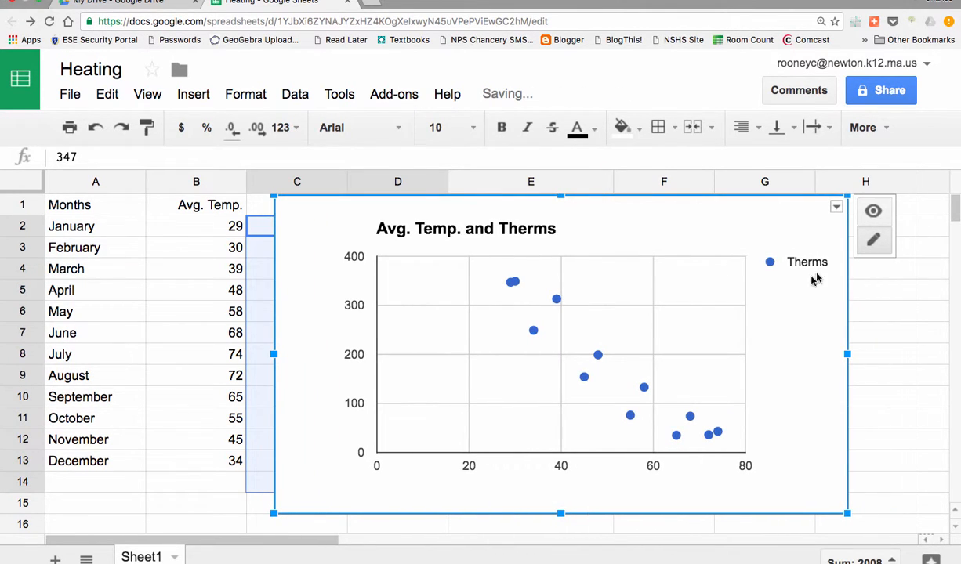
{"action": "left_click", "coordinate": [862, 377]}
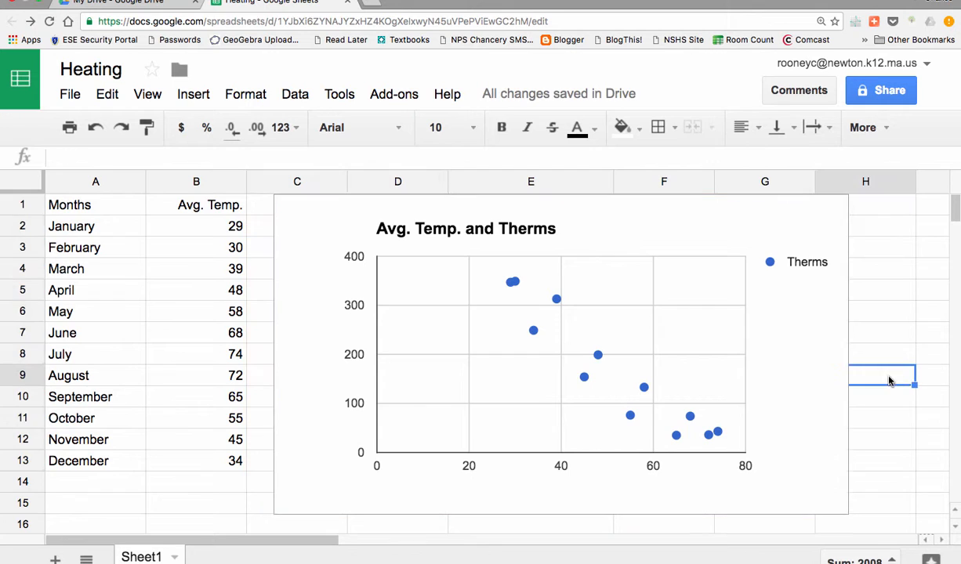
Open the scatter chart's advanced editing and set the horizontal axis title to "Avg. Temp."
{"action": "left_click", "coordinate": [704, 248]}
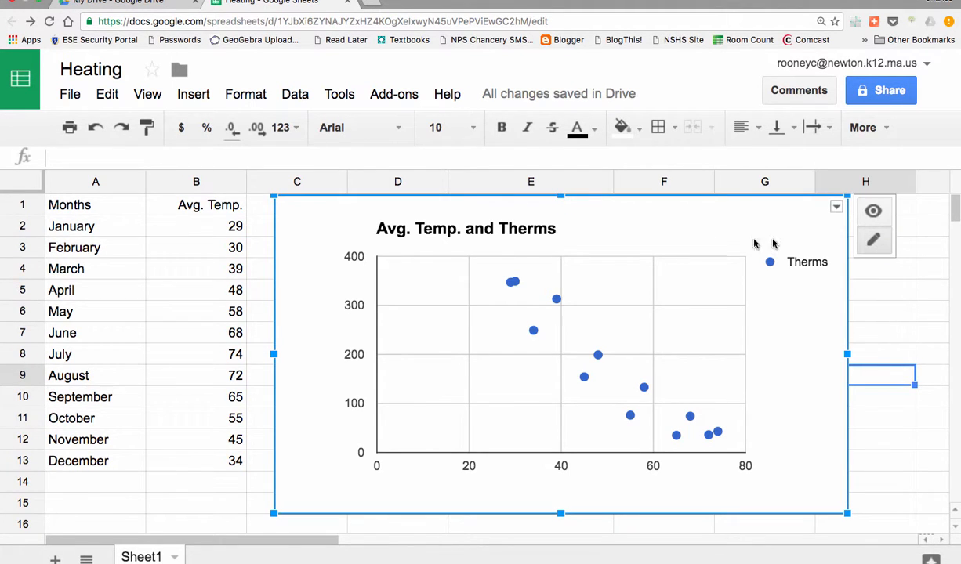
{"action": "left_click", "coordinate": [836, 209]}
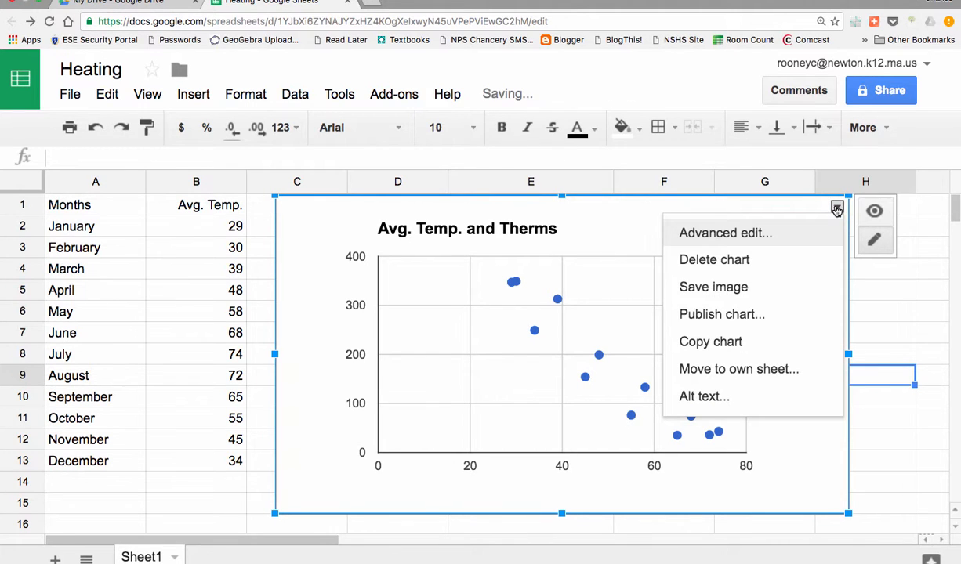
{"action": "left_click", "coordinate": [728, 234]}
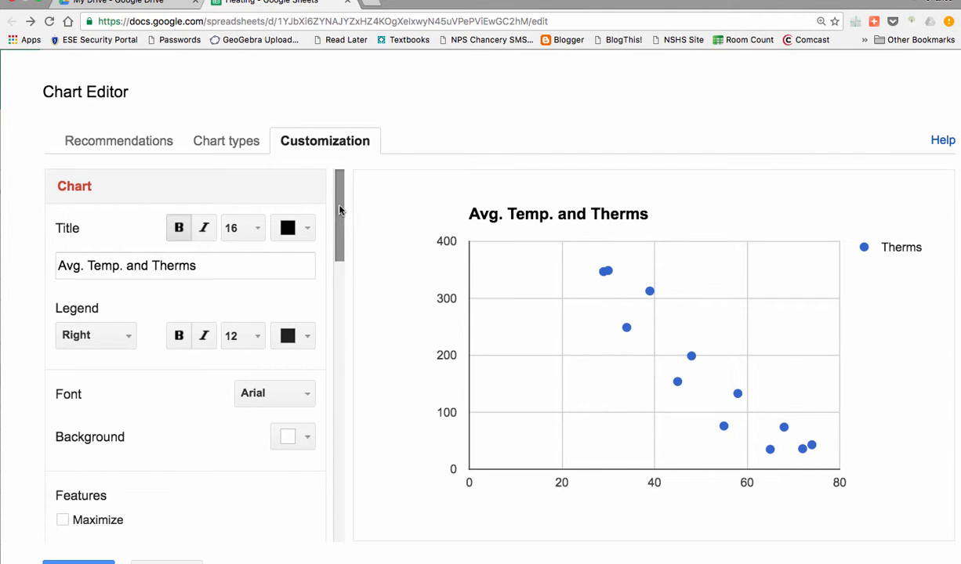
{"action": "left_click_drag", "start_coordinate": [340, 209], "coordinate": [343, 284]}
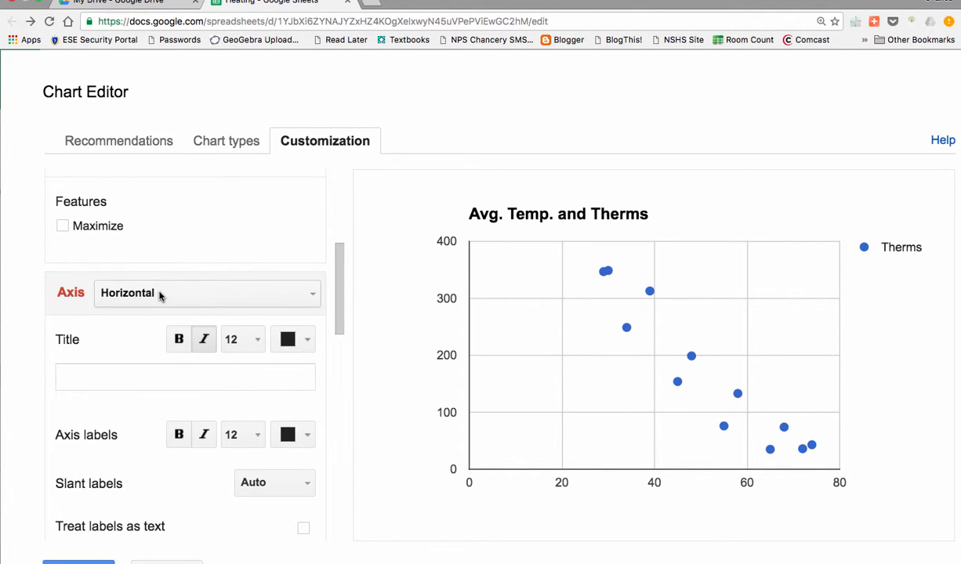
{"action": "left_click", "coordinate": [94, 378]}
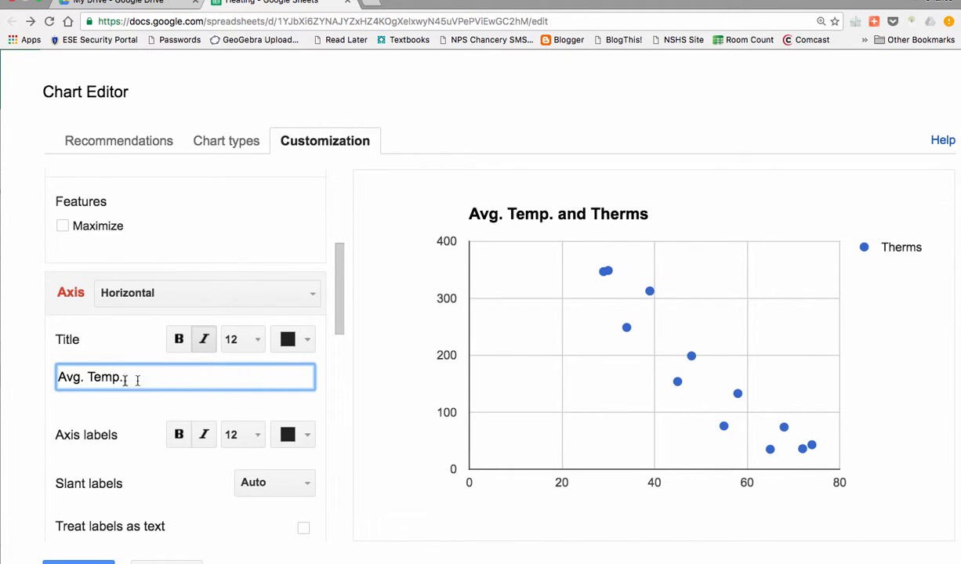
Set the chart's left vertical axis title to "Therms"
{"action": "left_click", "coordinate": [313, 296]}
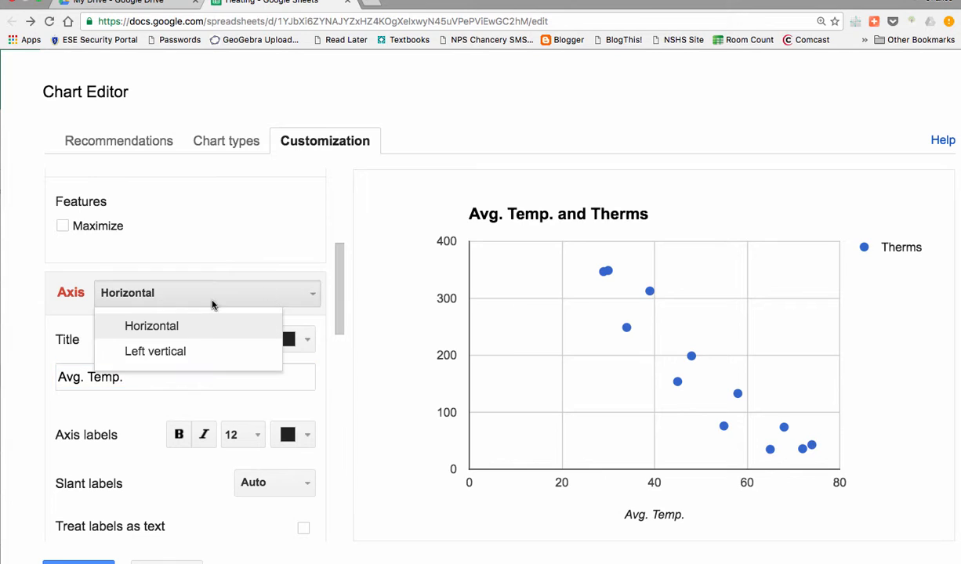
{"action": "left_click", "coordinate": [160, 350]}
{"action": "left_click", "coordinate": [93, 376]}
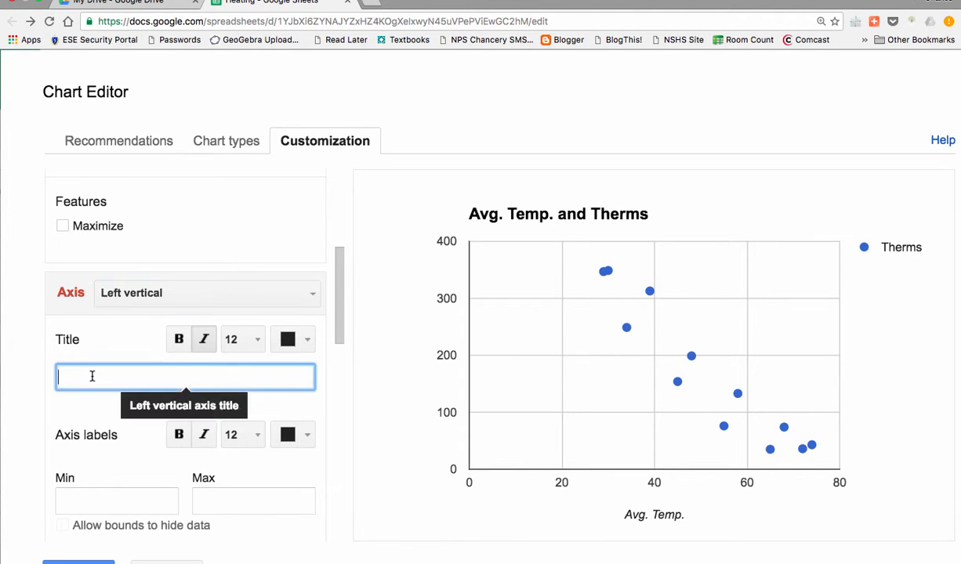
{"action": "type", "text": "Therms"}
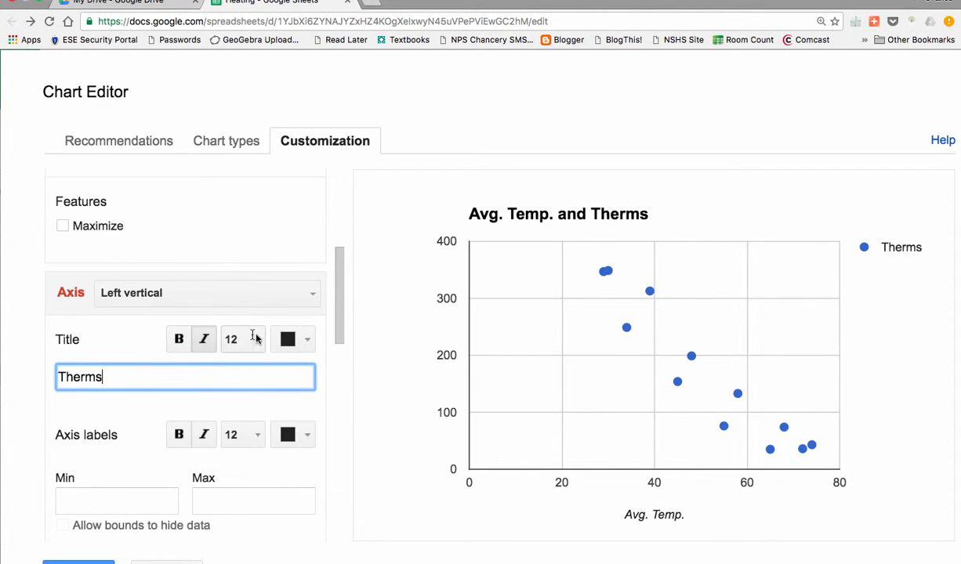
Add a linear trendline to the Therms series
{"action": "scroll", "coordinate": [227, 368], "scroll_direction": "down", "scroll_amount": 3}
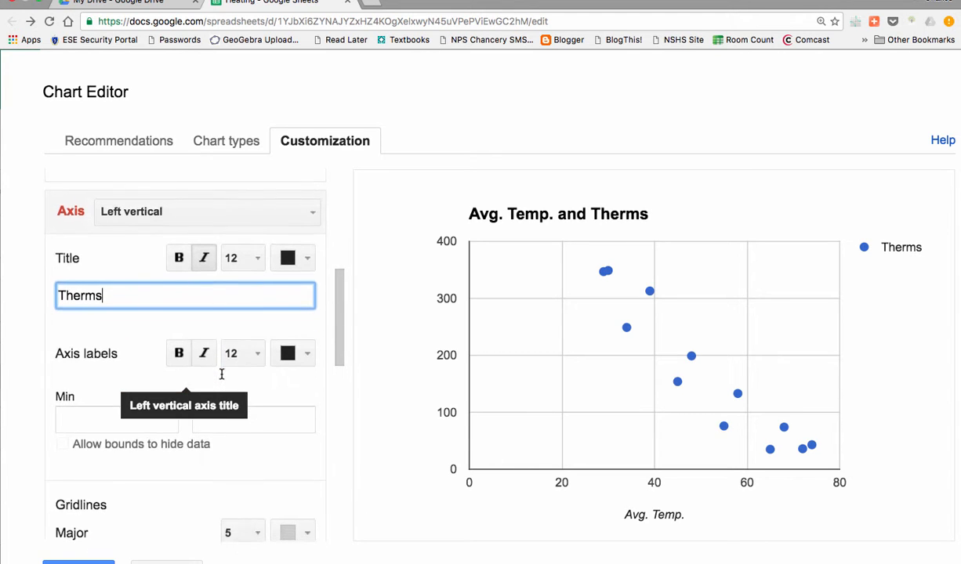
{"action": "scroll", "coordinate": [222, 375], "scroll_direction": "down", "scroll_amount": 4}
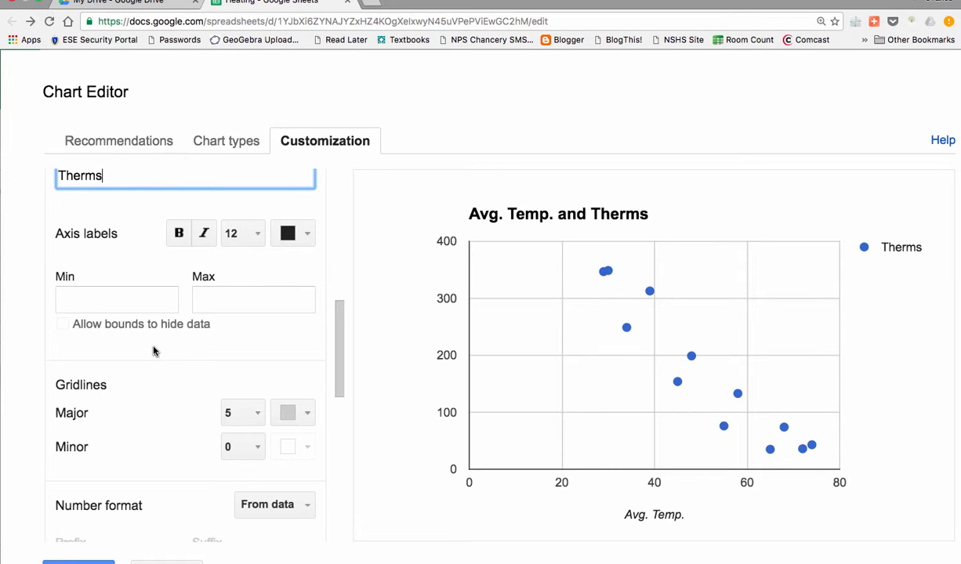
{"action": "scroll", "coordinate": [155, 349], "scroll_direction": "down", "scroll_amount": 3}
{"action": "scroll", "coordinate": [154, 350], "scroll_direction": "down", "scroll_amount": 8}
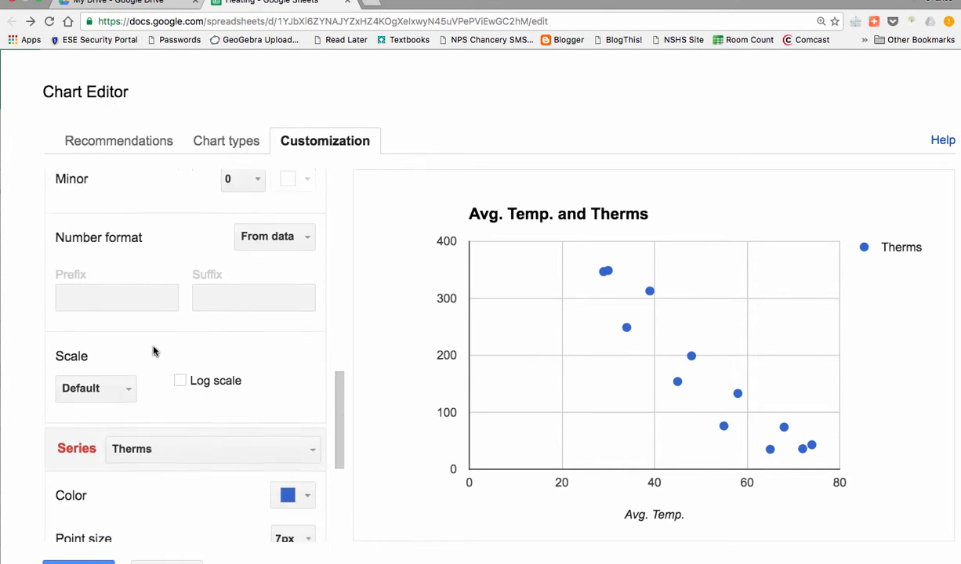
{"action": "scroll", "coordinate": [154, 350], "scroll_direction": "down", "scroll_amount": 3}
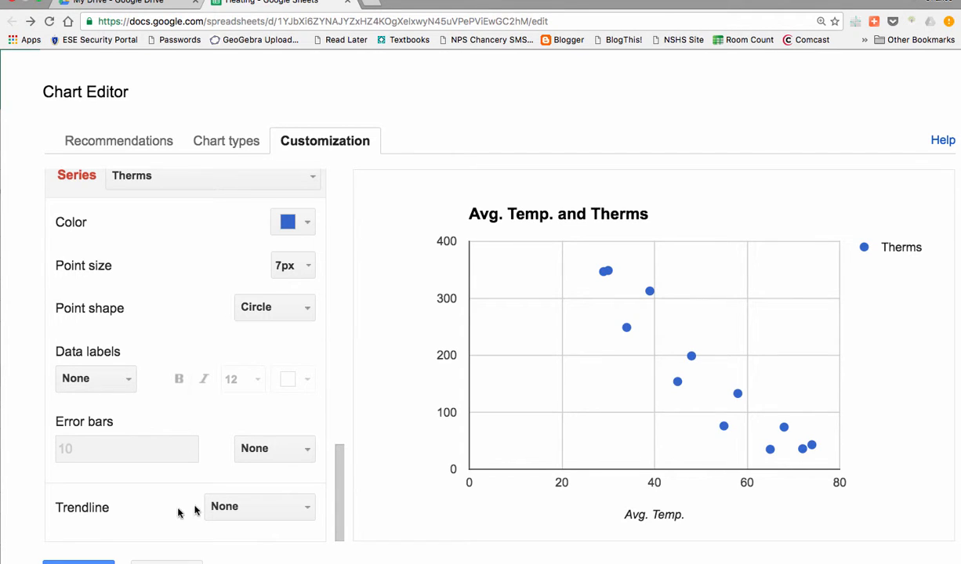
{"action": "left_click", "coordinate": [308, 513]}
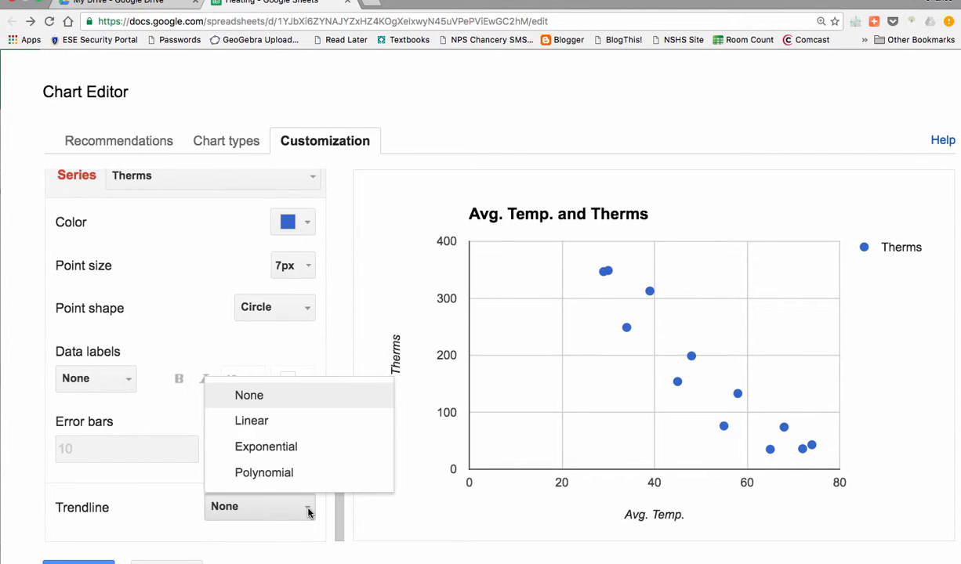
{"action": "left_click", "coordinate": [251, 422]}
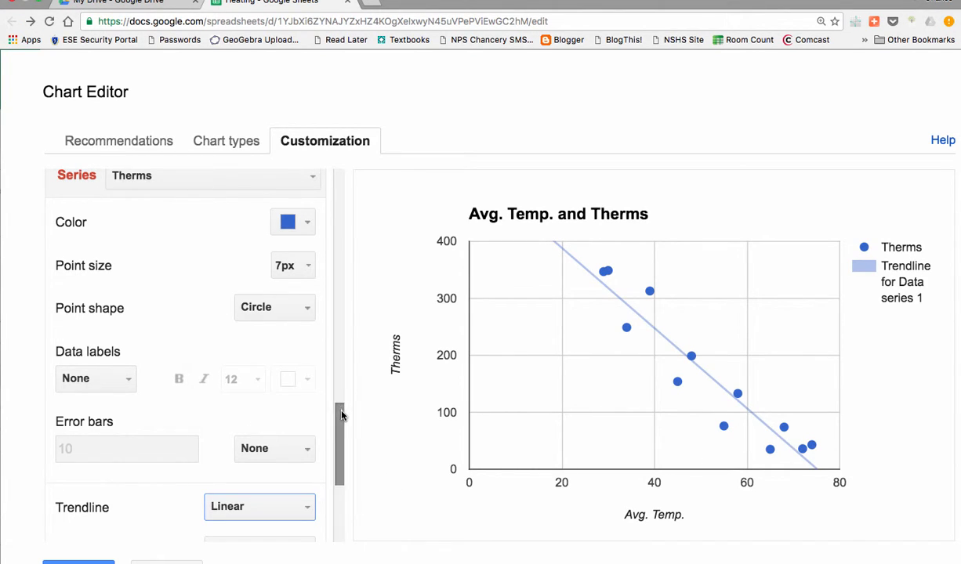
Label the trendline with its equation, show the R² value, and apply the changes to the chart
{"action": "left_click_drag", "start_coordinate": [338, 420], "coordinate": [339, 471]}
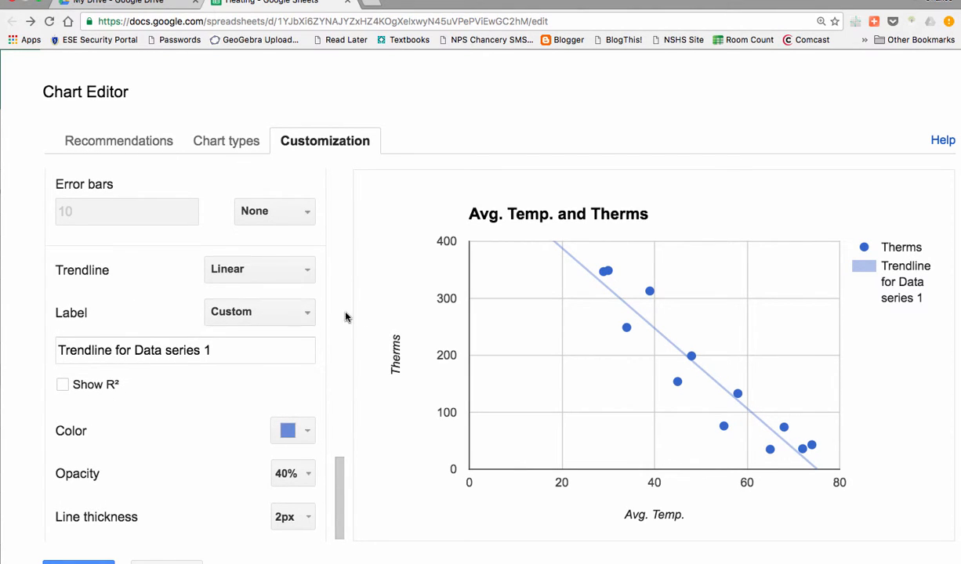
{"action": "left_click", "coordinate": [306, 315]}
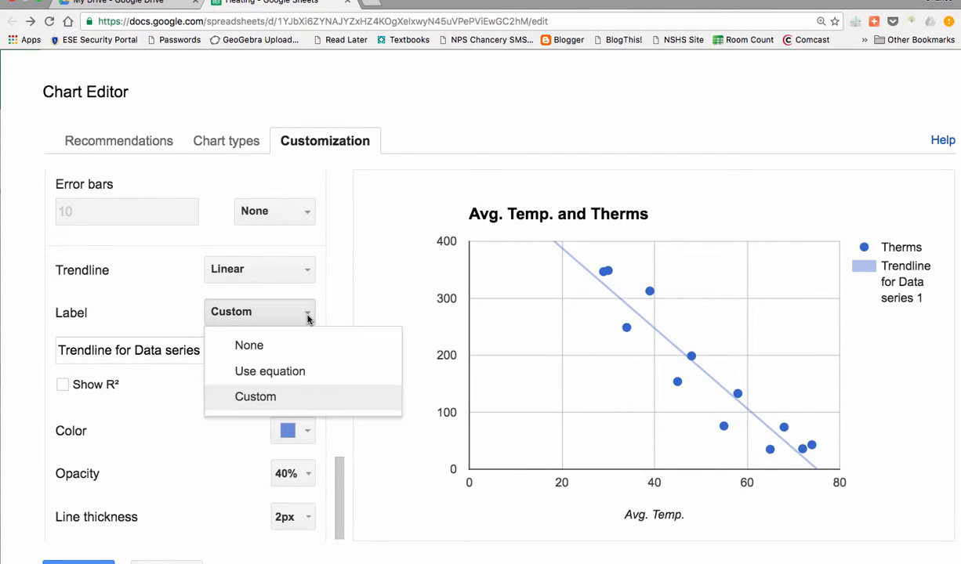
{"action": "left_click", "coordinate": [264, 372]}
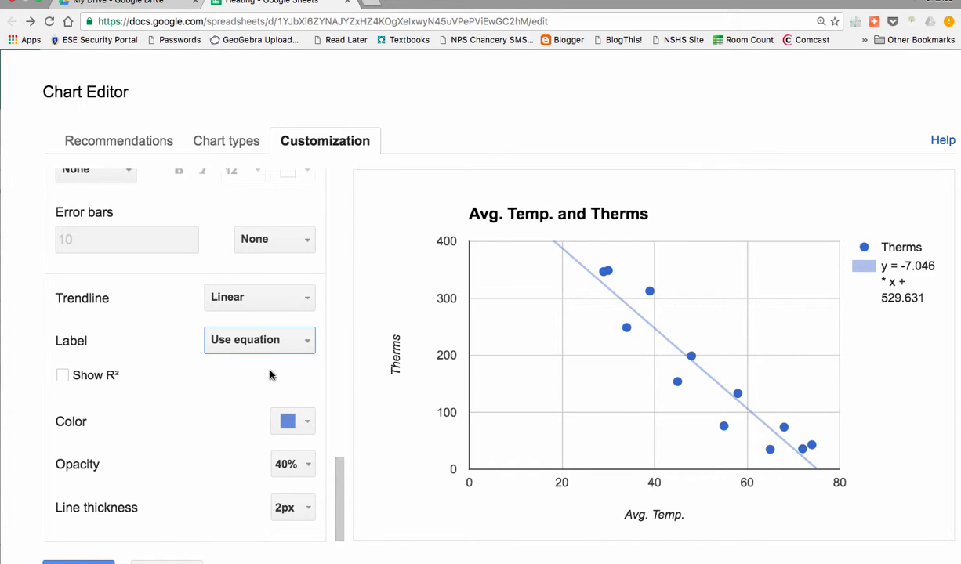
{"action": "left_click", "coordinate": [63, 377]}
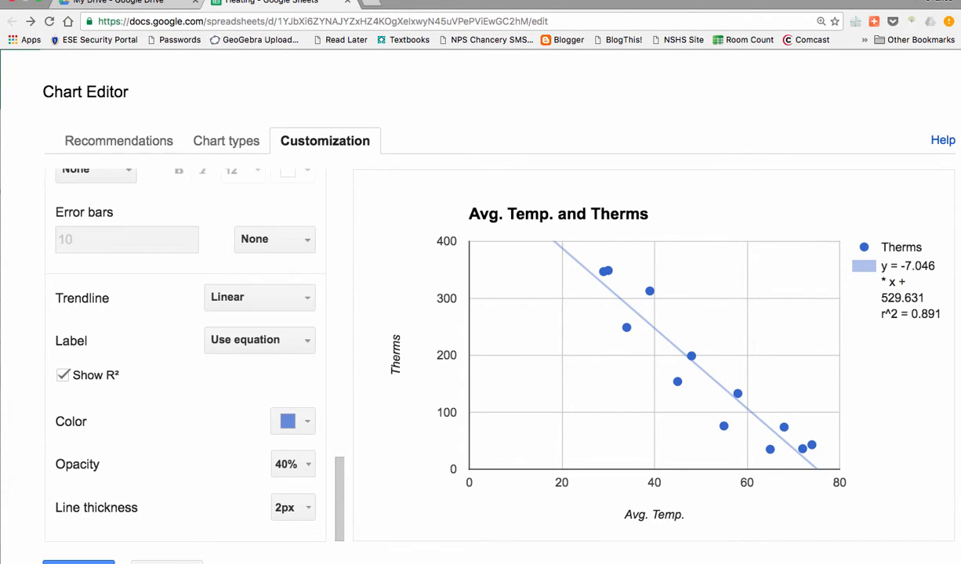
{"action": "left_click", "coordinate": [78, 563]}
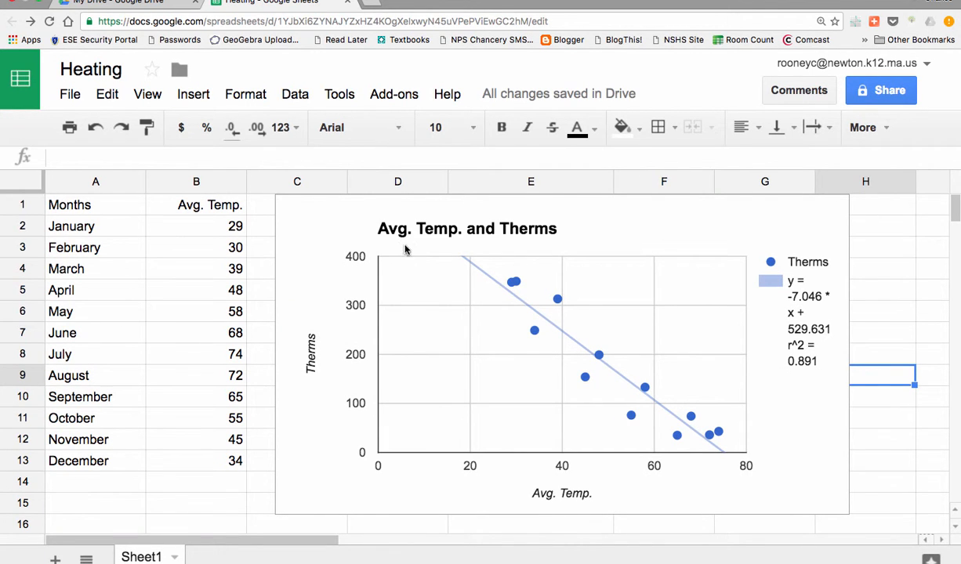
Move the chart off the Therms column so that it starts in column D
{"action": "left_click", "coordinate": [357, 218]}
{"action": "left_click_drag", "start_coordinate": [345, 224], "coordinate": [429, 222]}
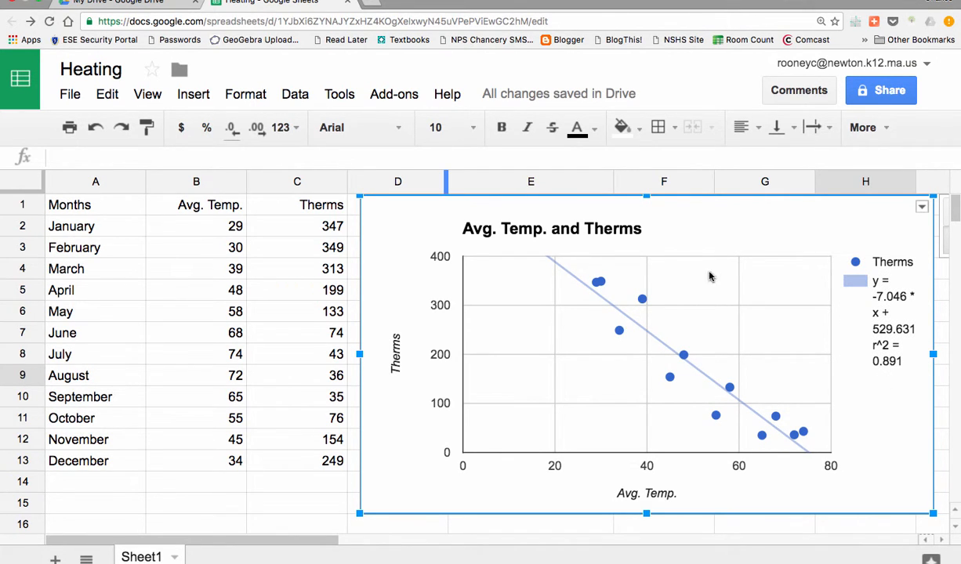
Move the chart clear of column D so that it starts in column E
{"action": "left_click_drag", "start_coordinate": [427, 221], "coordinate": [490, 232]}
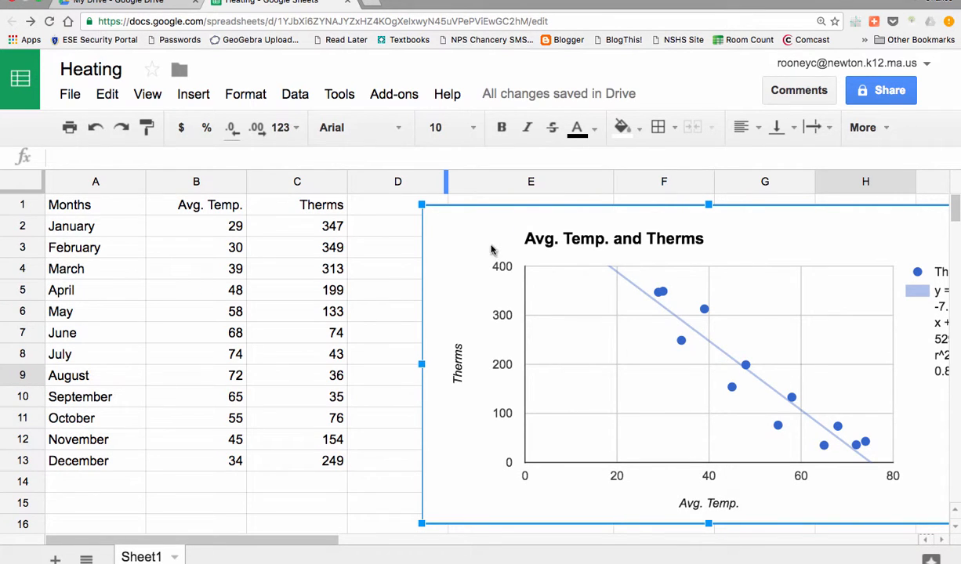
{"action": "left_click_drag", "start_coordinate": [489, 236], "coordinate": [545, 230]}
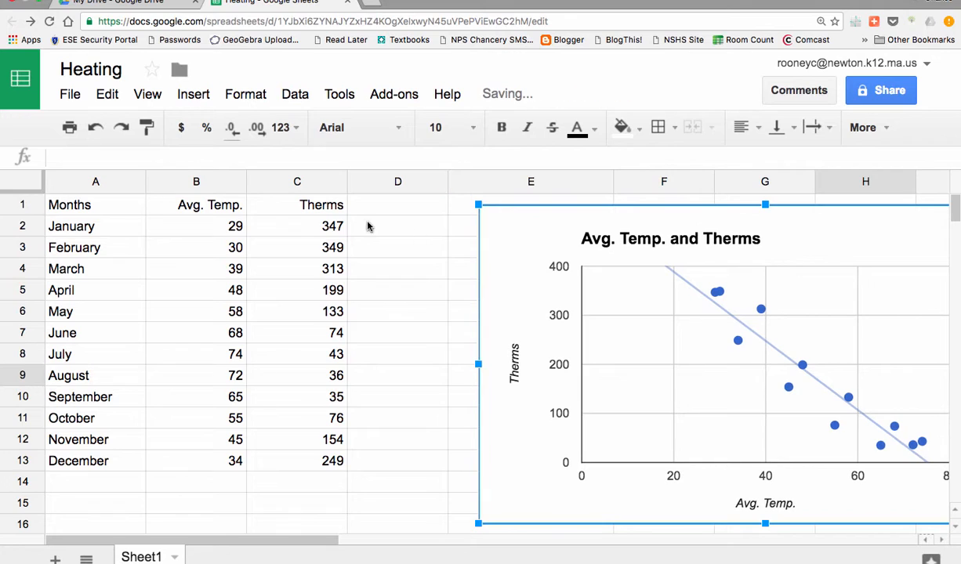
Enter the heading "Pred. Therms" in cell D1, beside the Therms heading
{"action": "left_click", "coordinate": [384, 207]}
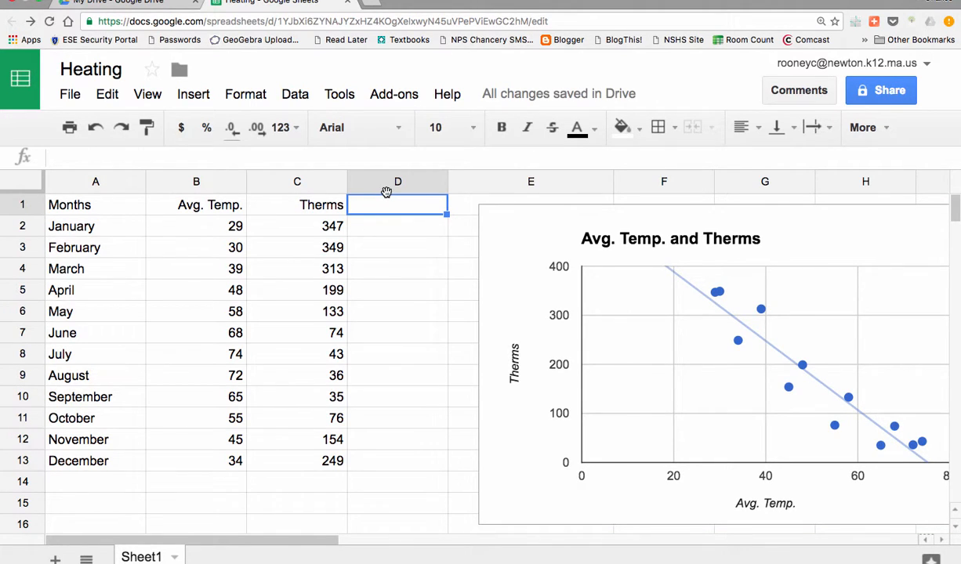
{"action": "type", "text": "{re"}
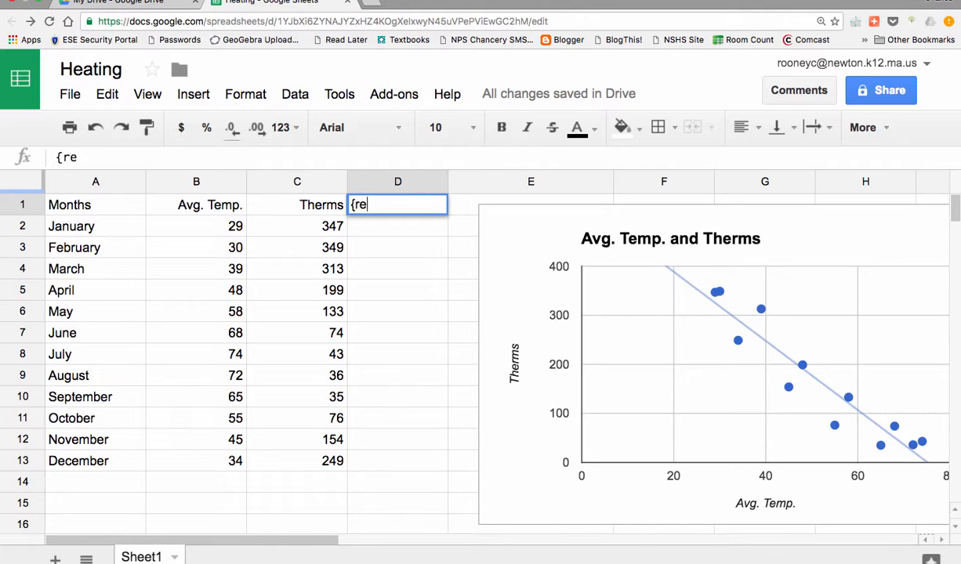
{"action": "key", "text": "BackSpace"}
{"action": "key", "text": "BackSpace"}
{"action": "key", "text": "BackSpace"}
{"action": "type", "text": "Pred. Therms"}
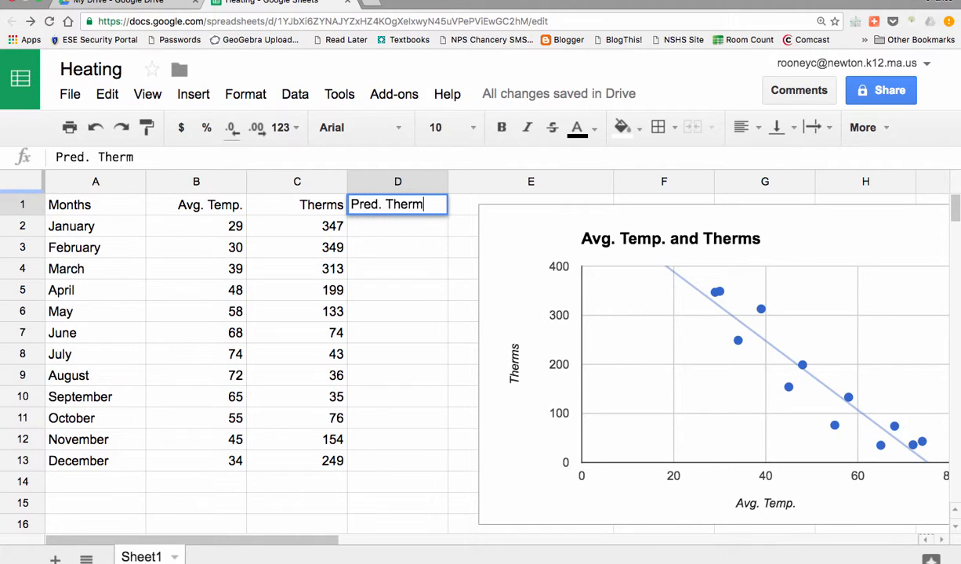
Enter the slope from the chart's trendline equation, -7.046, in cell D2 without a percent sign
{"action": "left_click", "coordinate": [380, 225]}
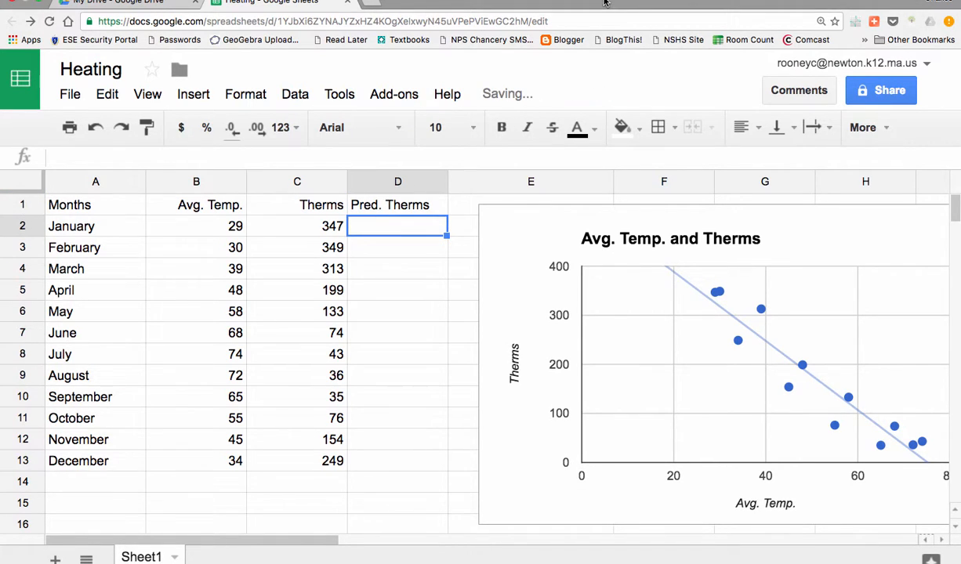
{"action": "scroll", "coordinate": [798, 250], "scroll_direction": "right", "scroll_amount": 8}
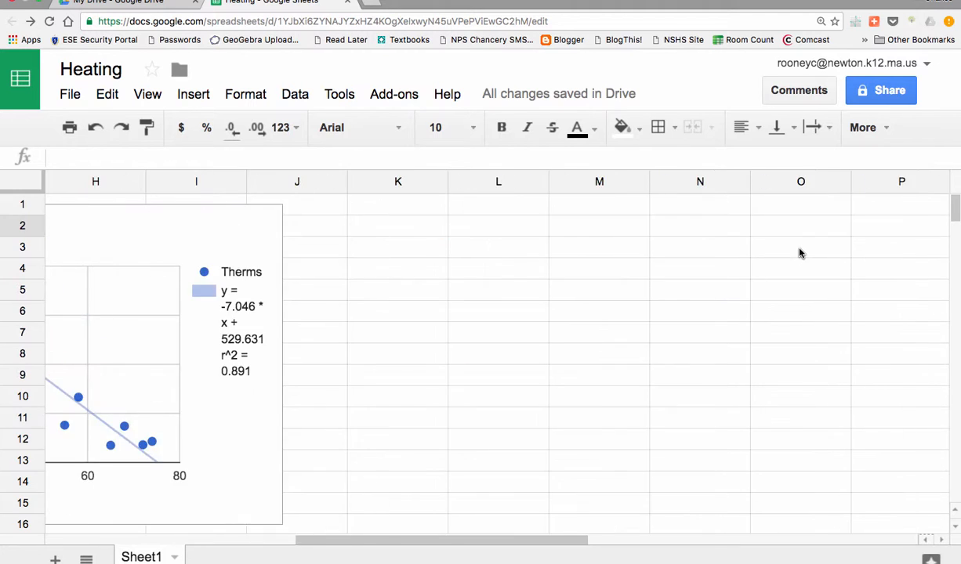
{"action": "scroll", "coordinate": [800, 253], "scroll_direction": "left", "scroll_amount": 5}
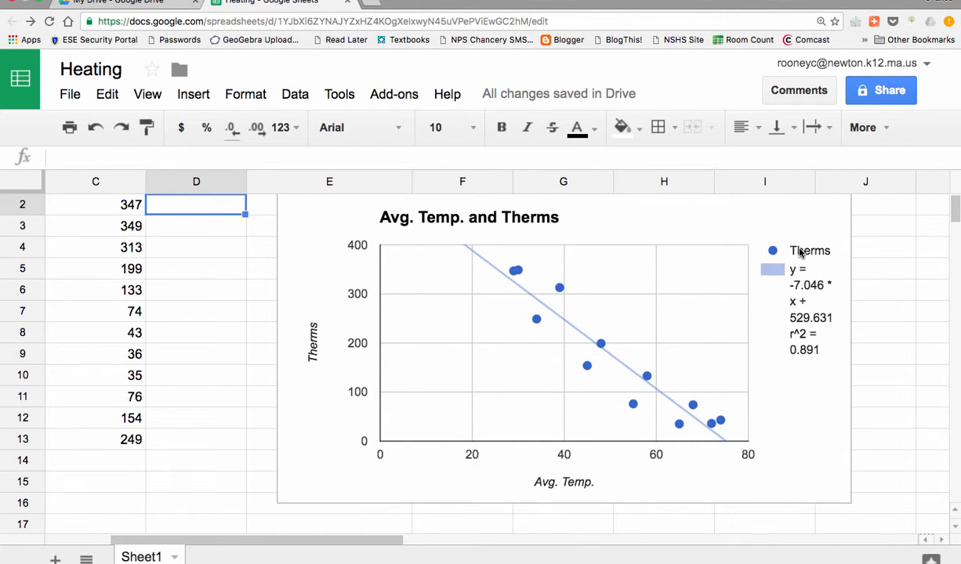
{"action": "scroll", "coordinate": [799, 252], "scroll_direction": "left", "scroll_amount": 2}
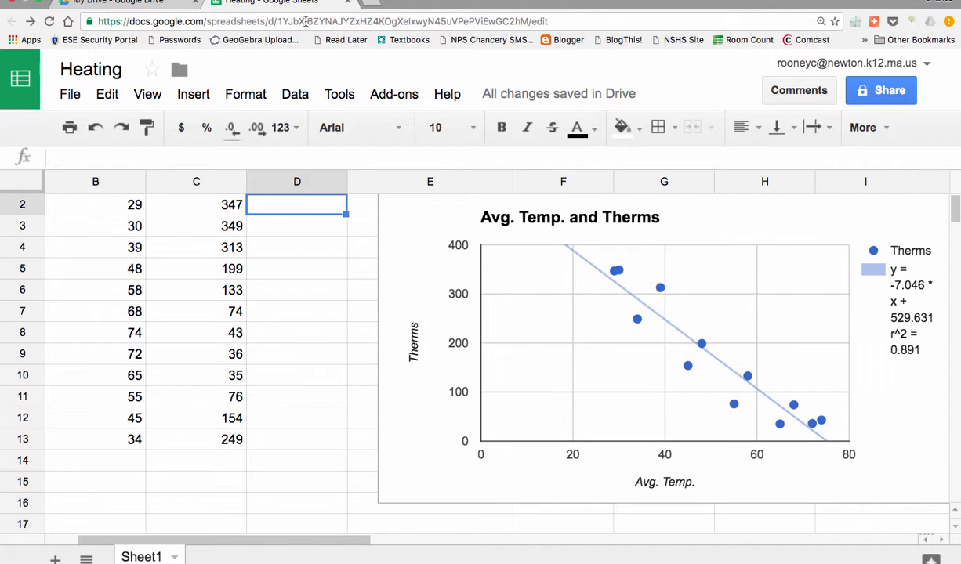
{"action": "type", "text": "-7.0"}
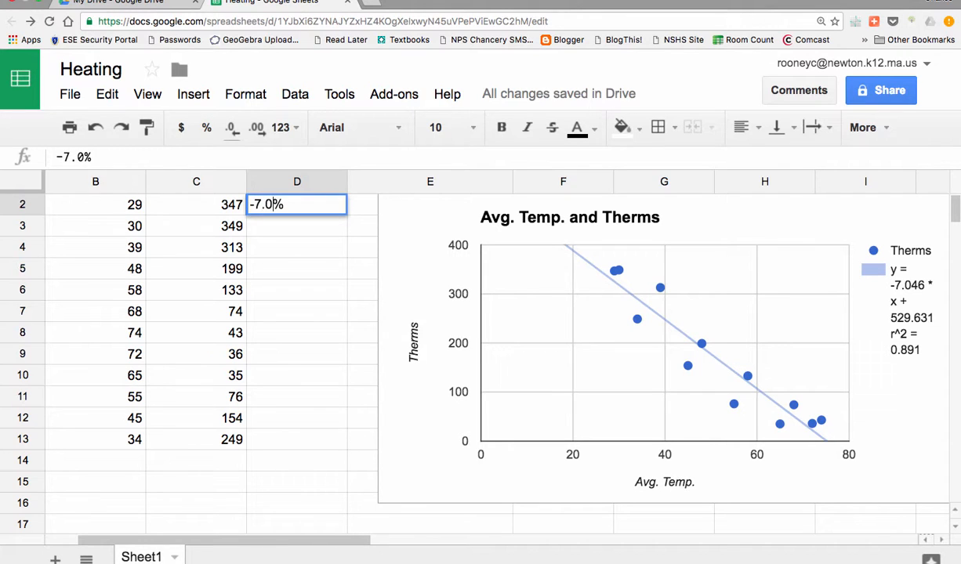
{"action": "type", "text": "46"}
{"action": "key", "text": "BackSpace"}
{"action": "key", "text": "Tab"}
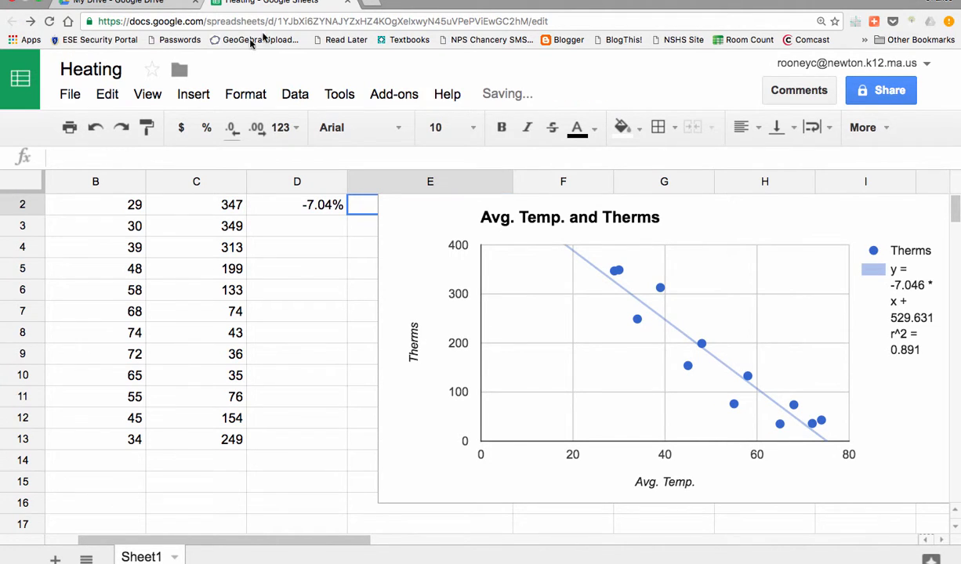
{"action": "left_click", "coordinate": [308, 202]}
{"action": "left_click", "coordinate": [140, 158]}
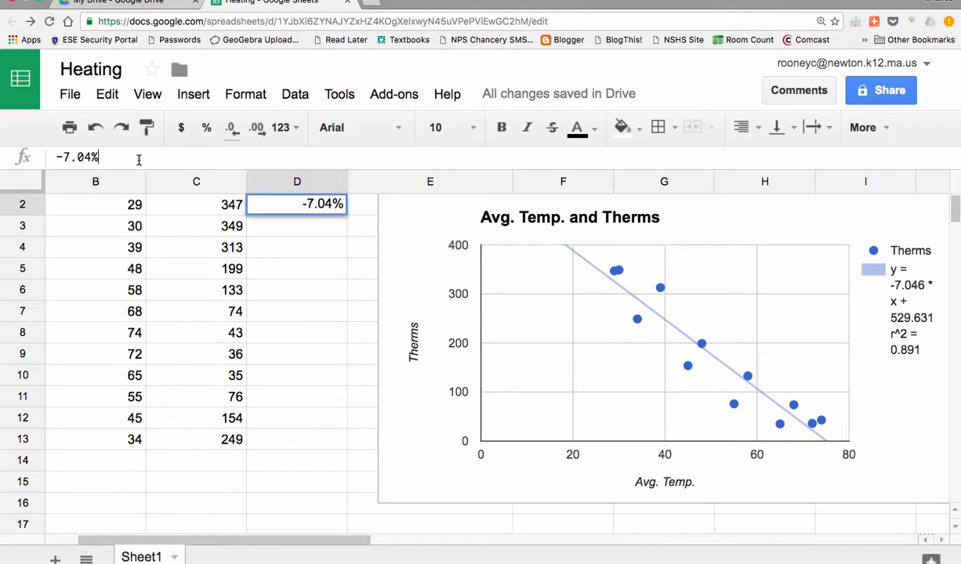
{"action": "key", "text": "BackSpace"}
{"action": "type", "text": "6"}
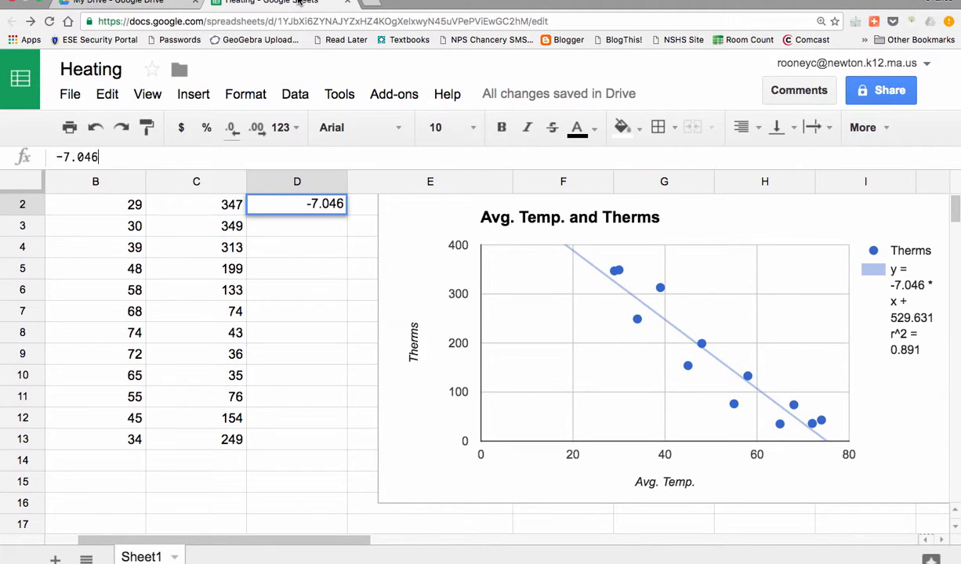
Extend the entry in D2 with the January temperature and the intercept so it reads -7.046*B2+529.63
{"action": "type", "text": "*A"}
{"action": "key", "text": "BackSpace"}
{"action": "type", "text": "B2"}
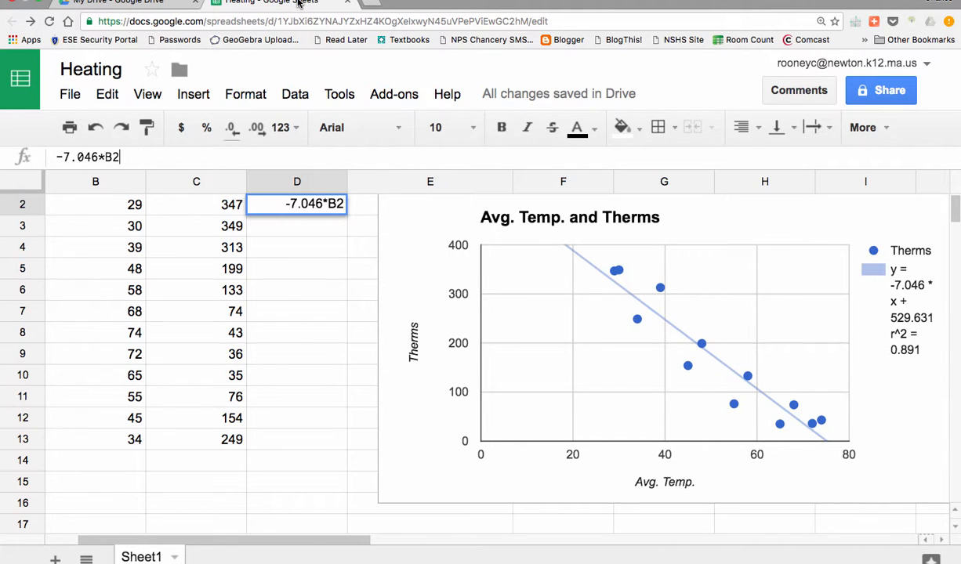
{"action": "type", "text": "+"}
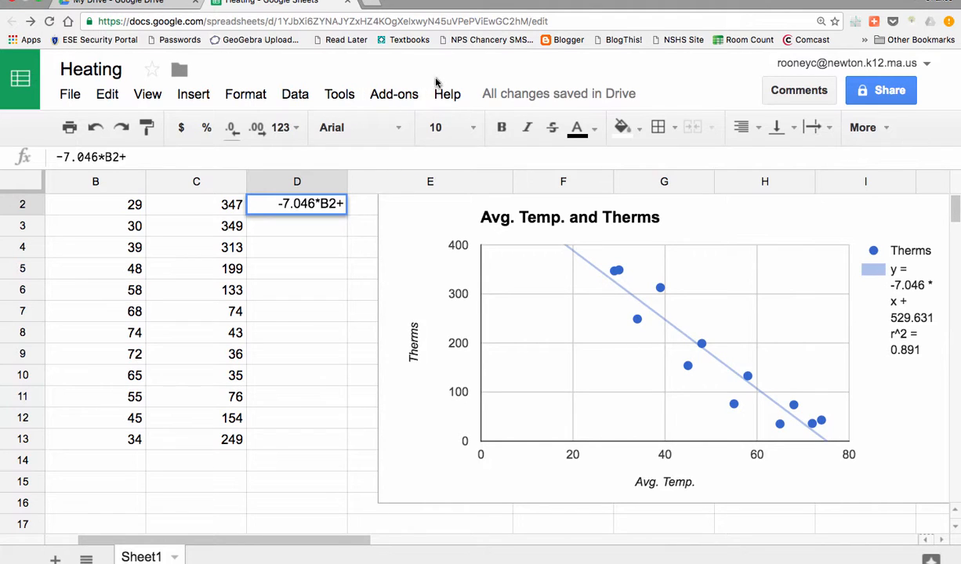
{"action": "type", "text": "52"}
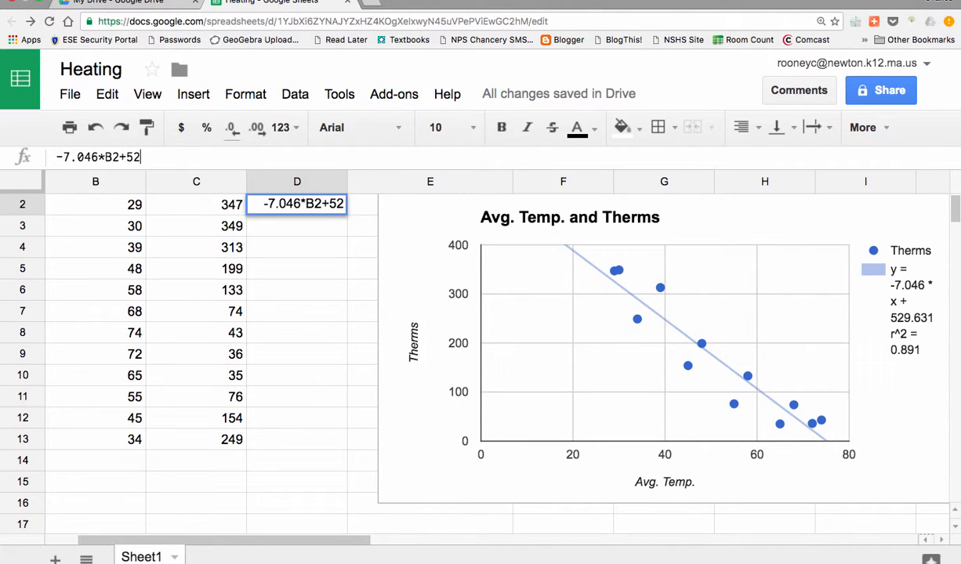
{"action": "type", "text": "9."}
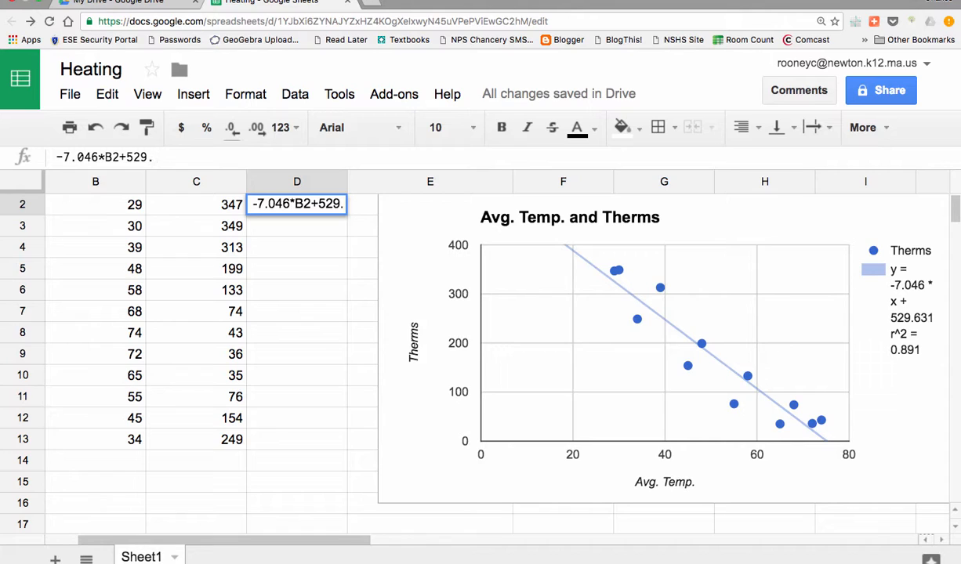
{"action": "type", "text": "83"}
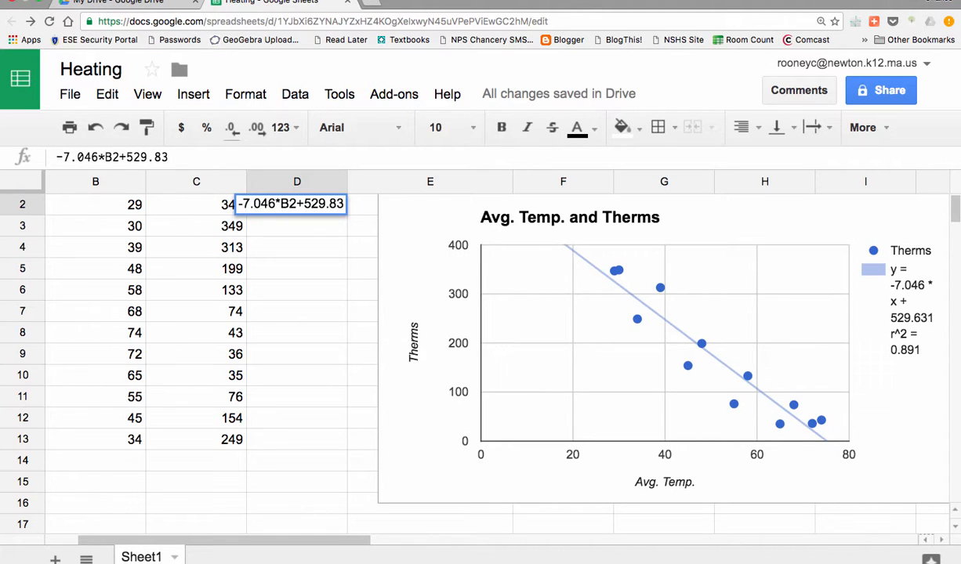
{"action": "key", "text": "BackSpace"}
{"action": "key", "text": "BackSpace"}
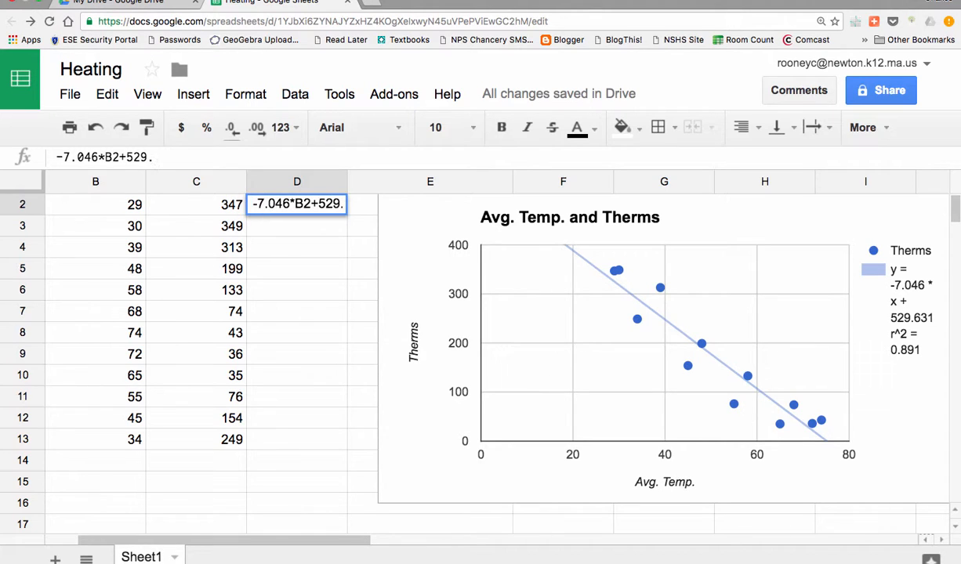
{"action": "type", "text": "63"}
{"action": "key", "text": "Return"}
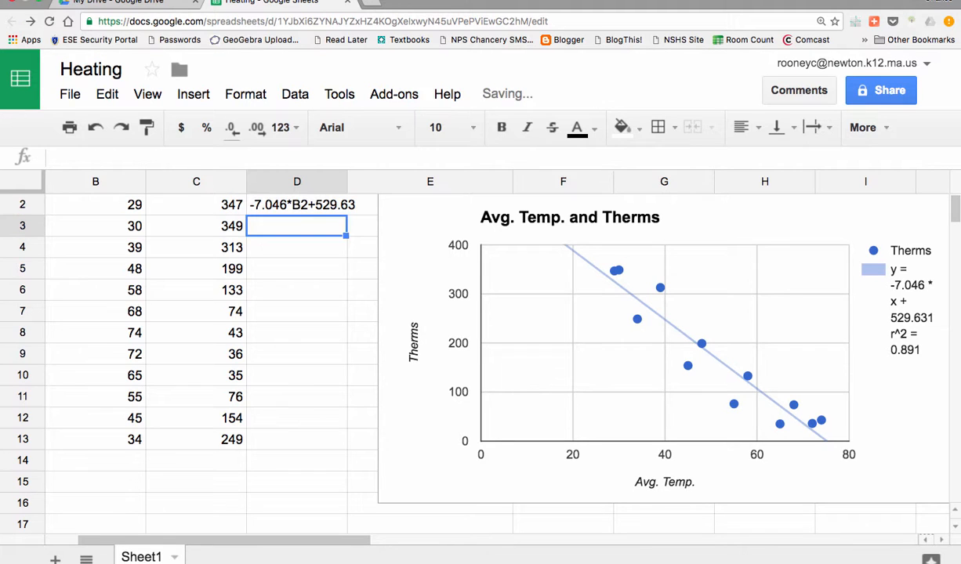
Turn the text in D2 into a formula by adding a leading equals sign: =-7.046*B2+529.63
{"action": "left_click", "coordinate": [285, 201]}
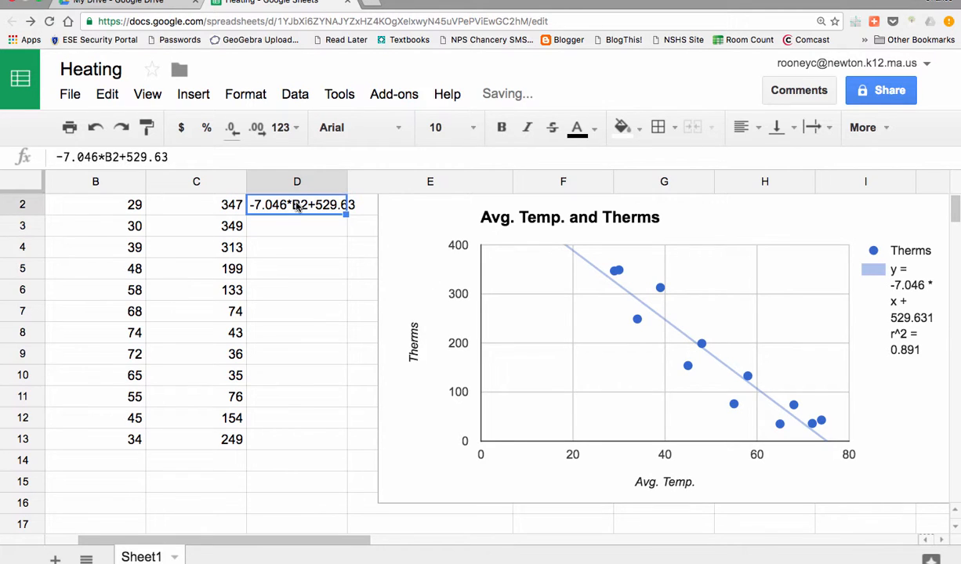
{"action": "left_click", "coordinate": [57, 160]}
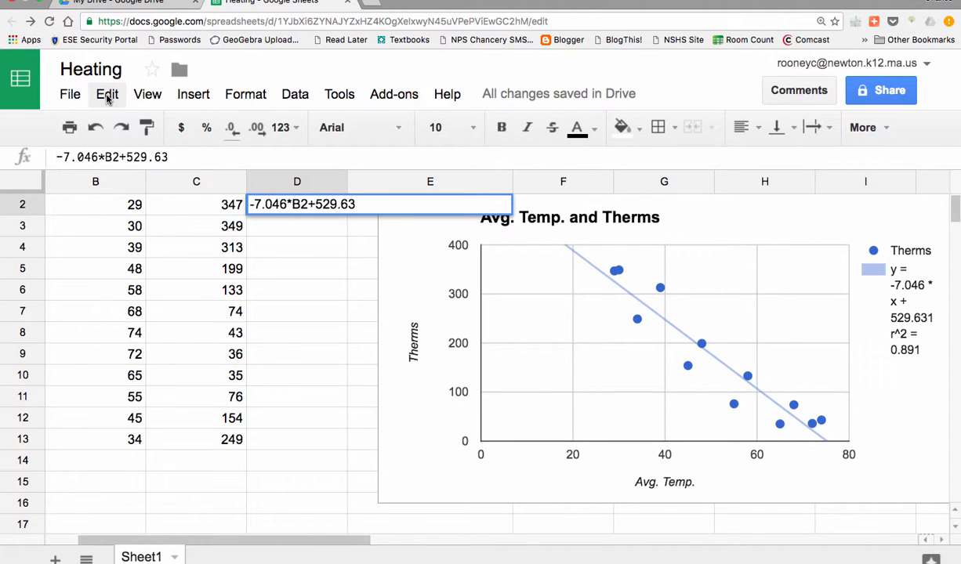
{"action": "type", "text": "="}
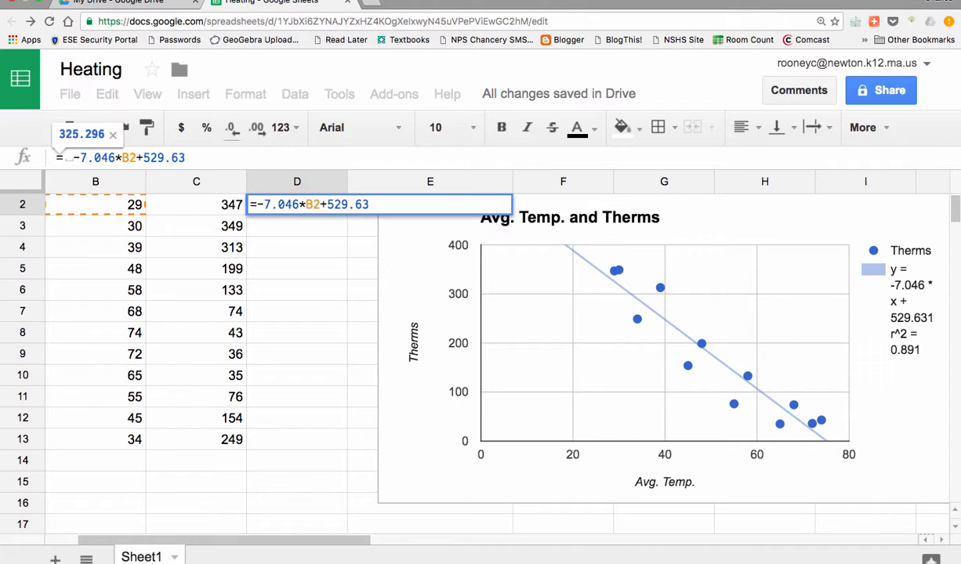
{"action": "key", "text": "Return"}
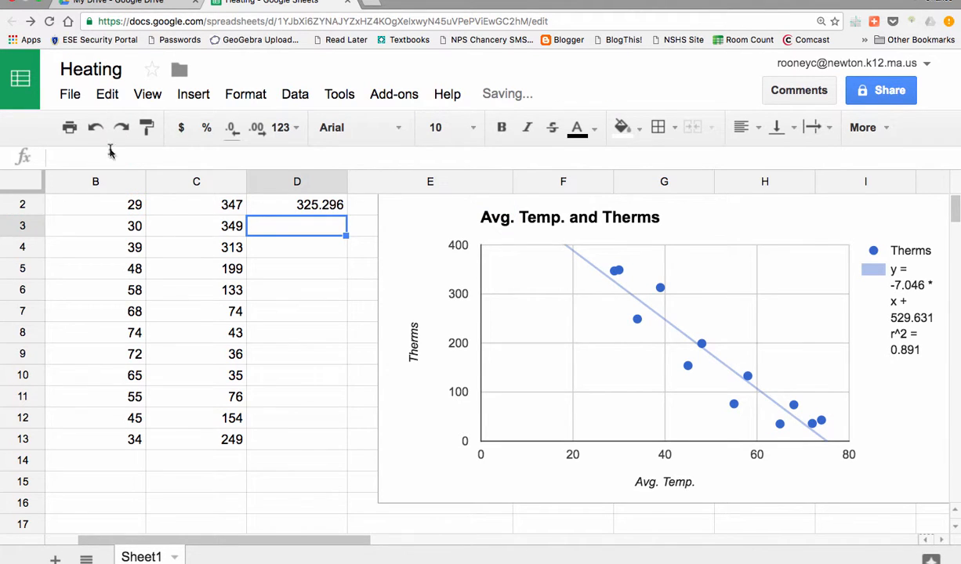
Fill the predicted therms formula from D2 down through D13 for all the months
{"action": "left_click", "coordinate": [307, 203]}
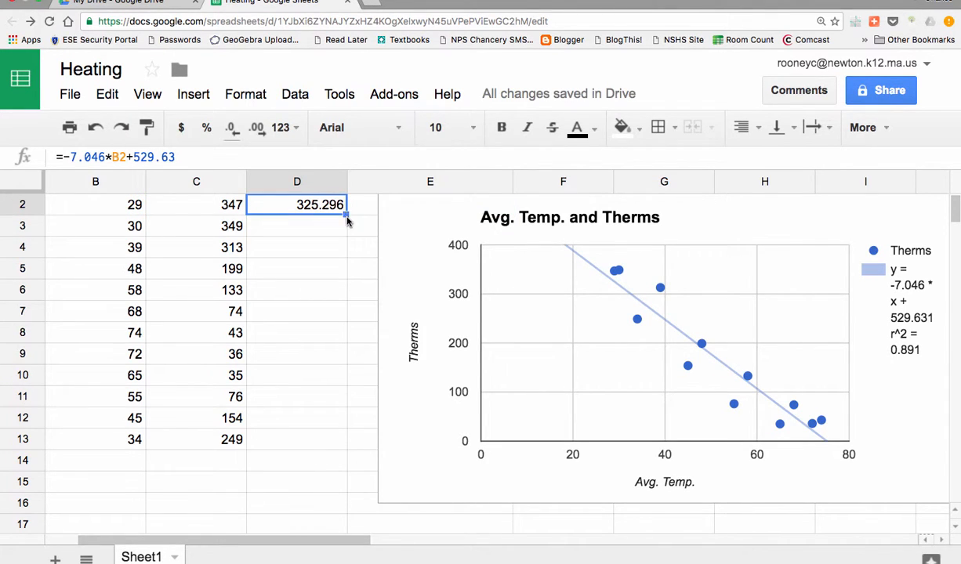
{"action": "left_click_drag", "start_coordinate": [346, 214], "coordinate": [330, 439]}
{"action": "scroll", "coordinate": [301, 379], "scroll_direction": "left", "scroll_amount": 1}
{"action": "scroll", "coordinate": [302, 378], "scroll_direction": "up", "scroll_amount": 1}
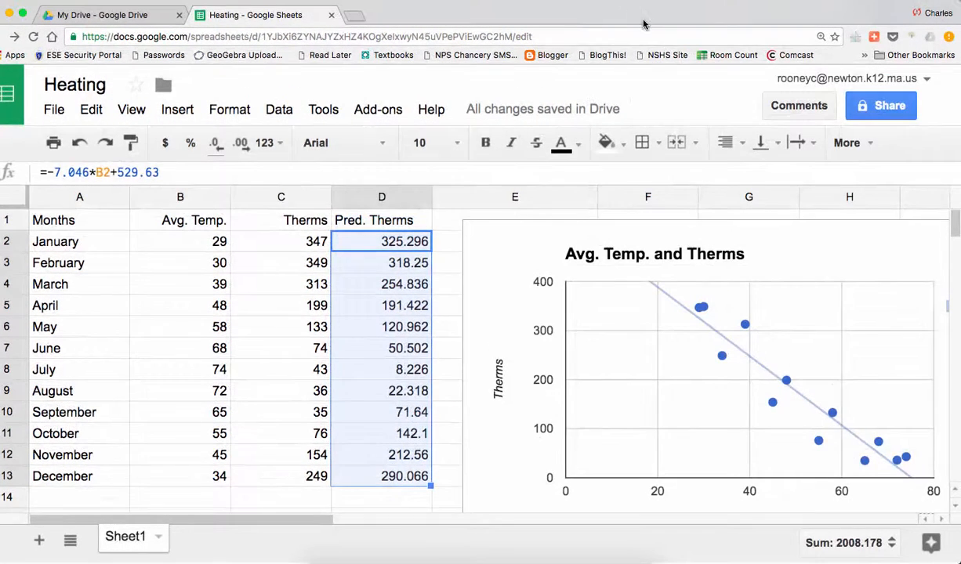
{"action": "left_click", "coordinate": [639, 1]}
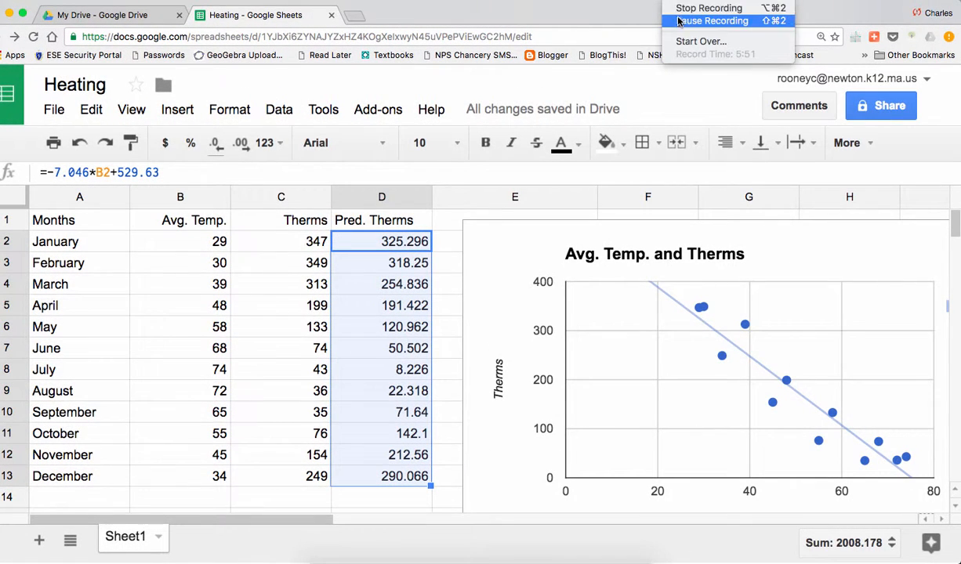